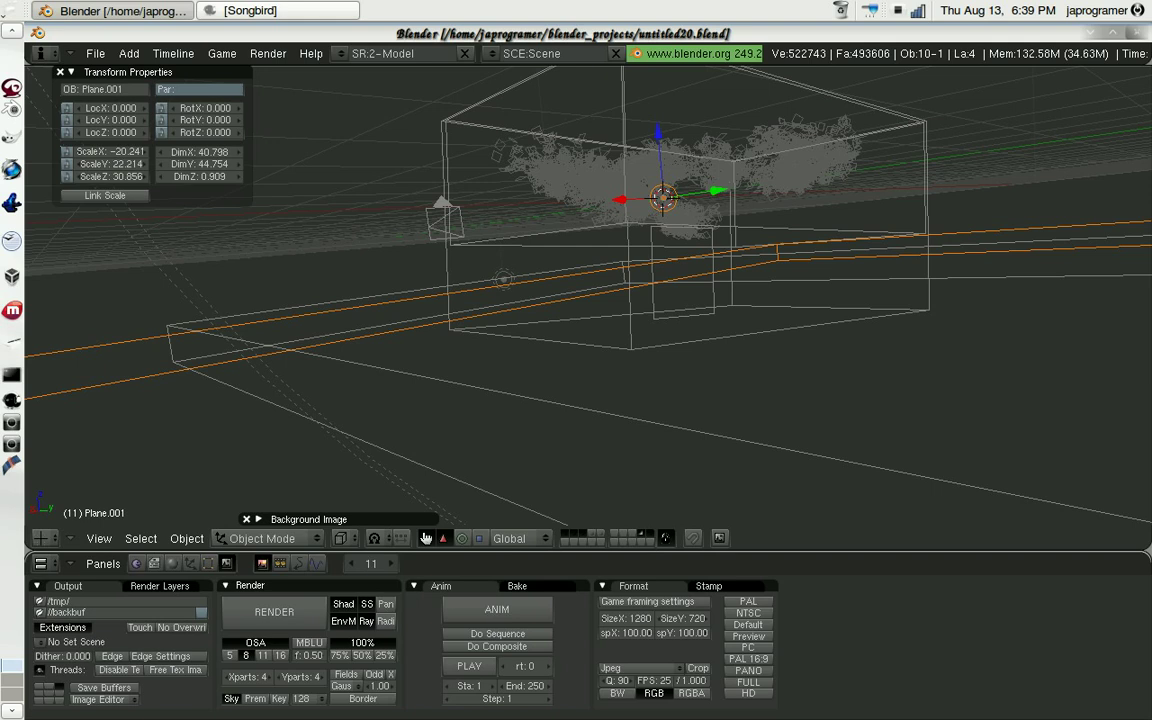
# Switch to an empty scene layer and look through the scene camera.
pyautogui.moveTo(725, 324)
pyautogui.mouseDown(button='middle')
pyautogui.moveTo(581, 347)
pyautogui.moveTo(502, 306)
pyautogui.mouseUp(button='middle')
pyautogui.scroll(-4, 845, 217)
pyautogui.moveTo(845, 217)
pyautogui.mouseDown(button='middle')
pyautogui.moveTo(689, 219)
pyautogui.moveTo(621, 277)
pyautogui.mouseUp(button='middle')
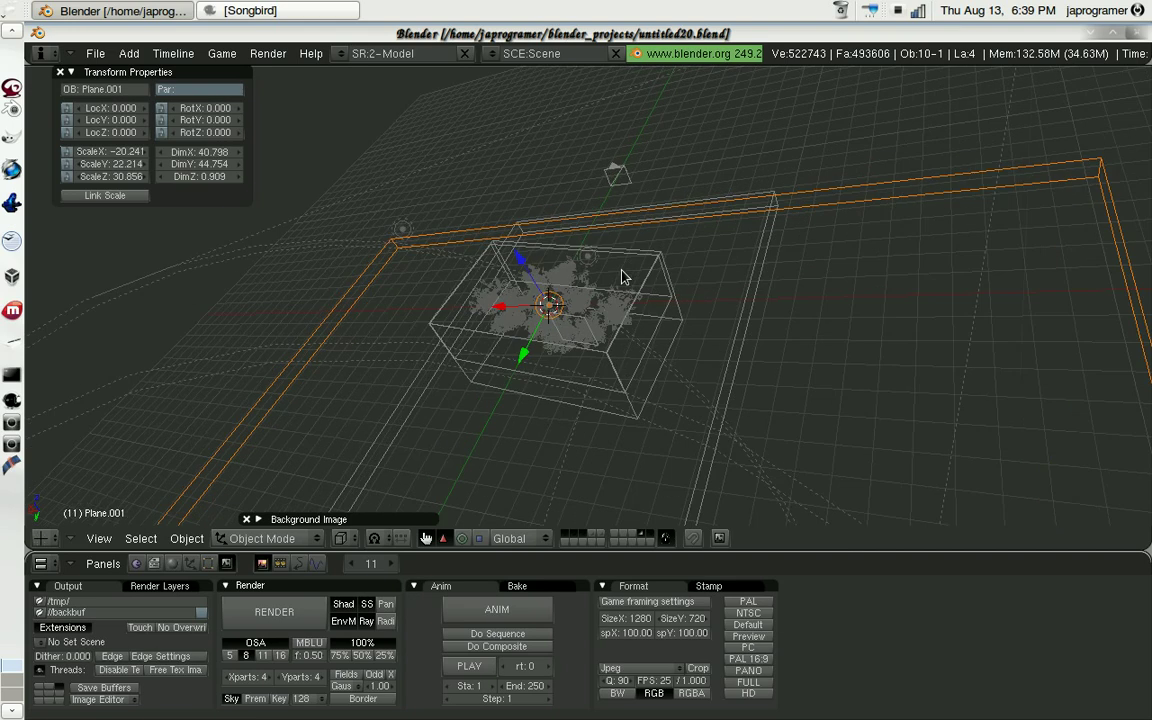
pyautogui.click(583, 540)
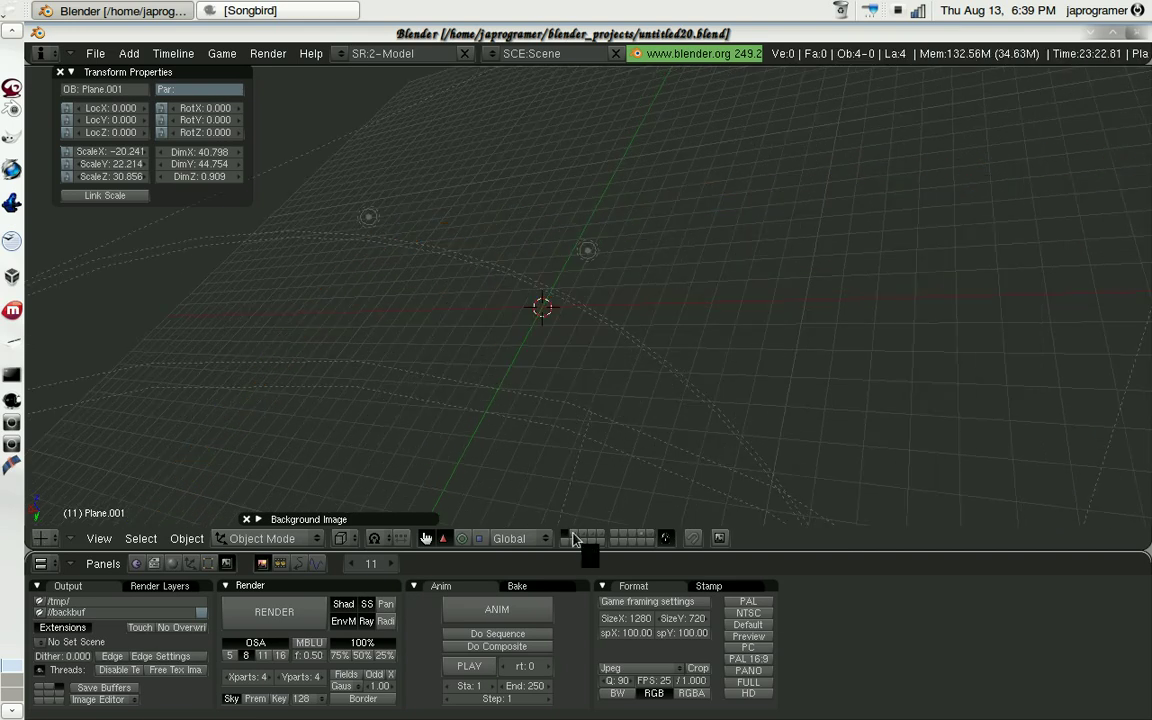
pyautogui.moveTo(725, 347)
pyautogui.mouseDown(button='middle')
pyautogui.moveTo(594, 494)
pyautogui.moveTo(676, 249)
pyautogui.mouseUp(button='middle')
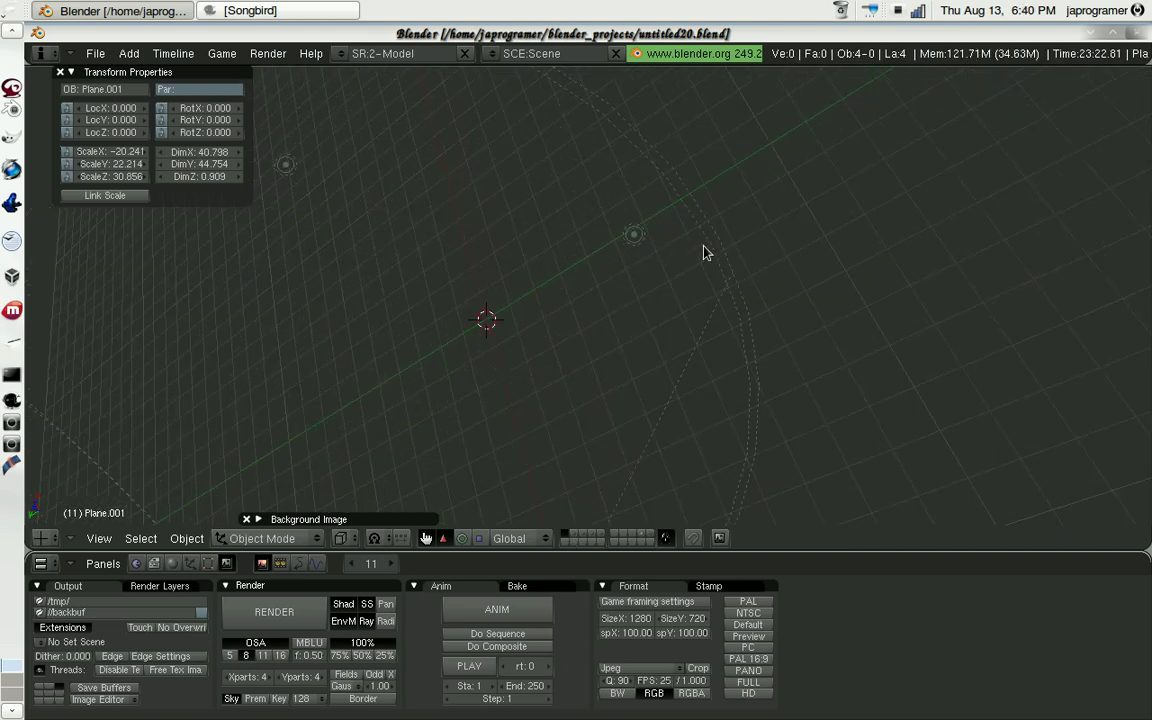
pyautogui.press('KP_0')
# Show the layer with the tree's bounding box and select tree_Curve.
pyautogui.scroll(2, 635, 306)
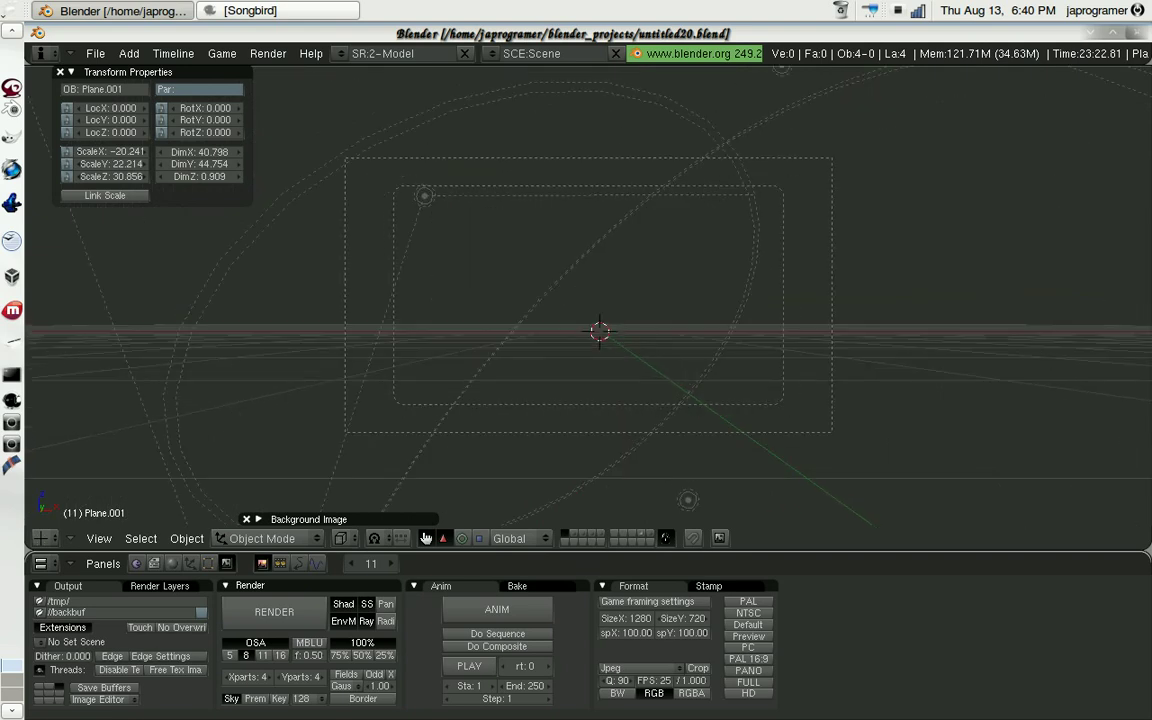
pyautogui.click(573, 539)
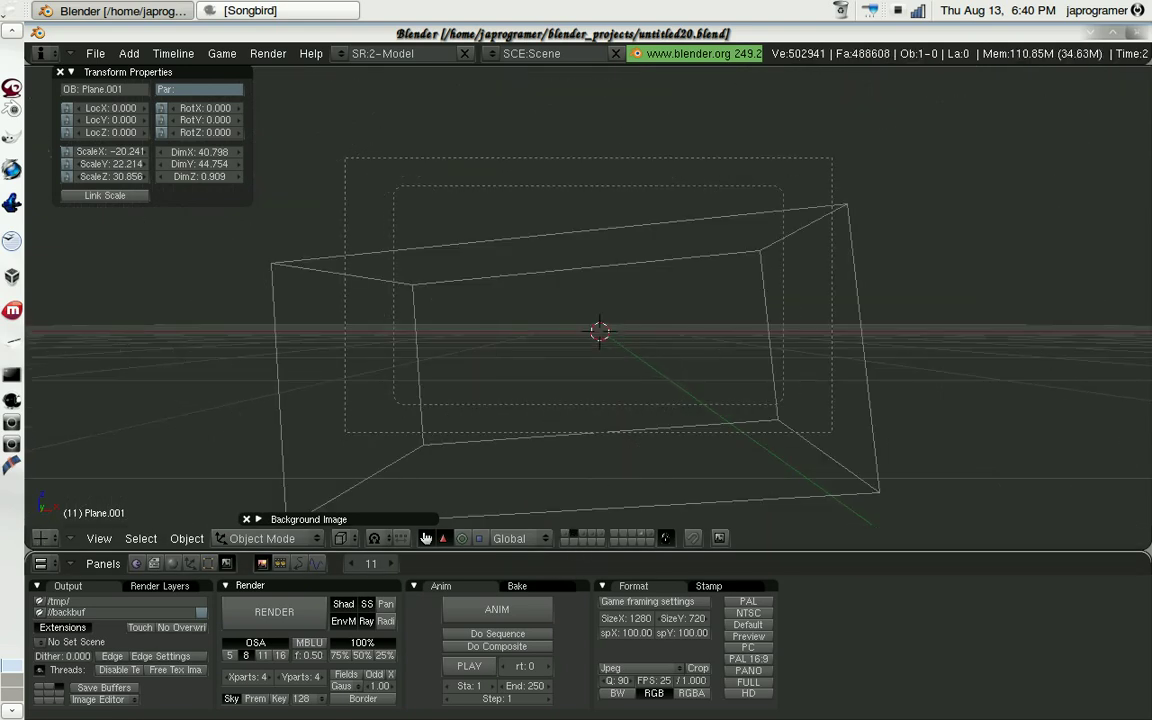
pyautogui.rightClick(879, 447)
# Set the 3D viewport shading to Wireframe.
pyautogui.click(340, 538)
pyautogui.click(355, 520)
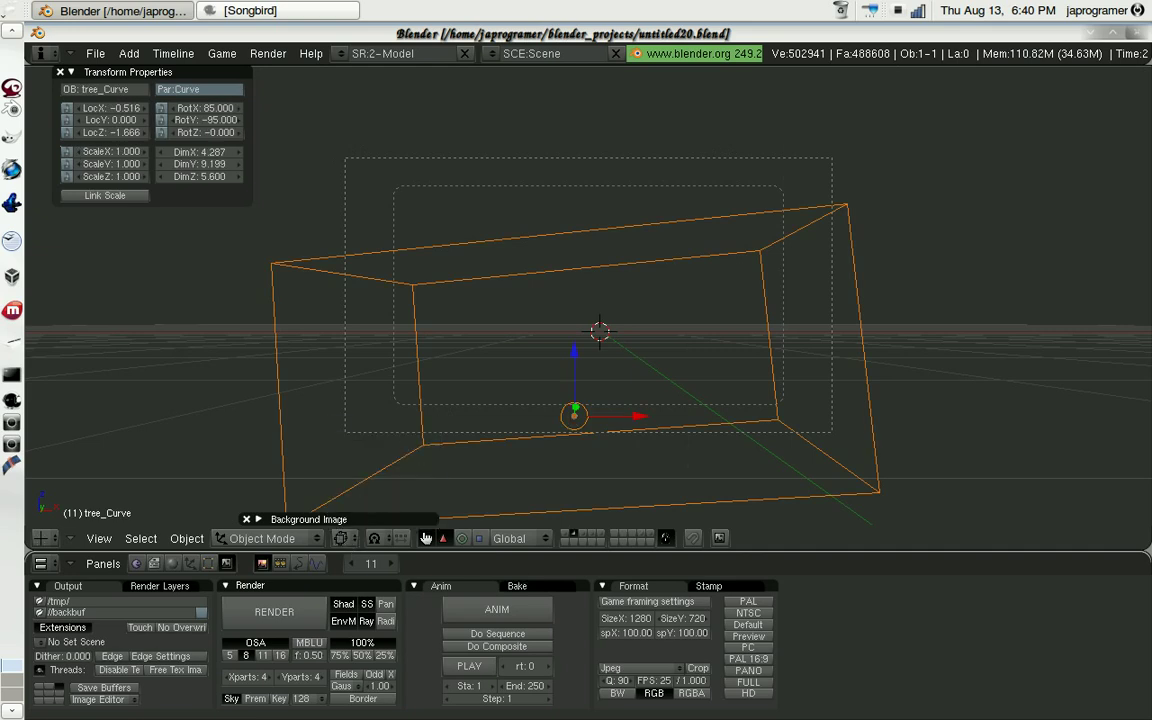
pyautogui.click(345, 540)
pyautogui.click(352, 503)
pyautogui.press('d')
pyautogui.click(312, 488)
# Change tree_Curve's Drawtype from Bounds to Wire in its object display settings.
pyautogui.press('F9')
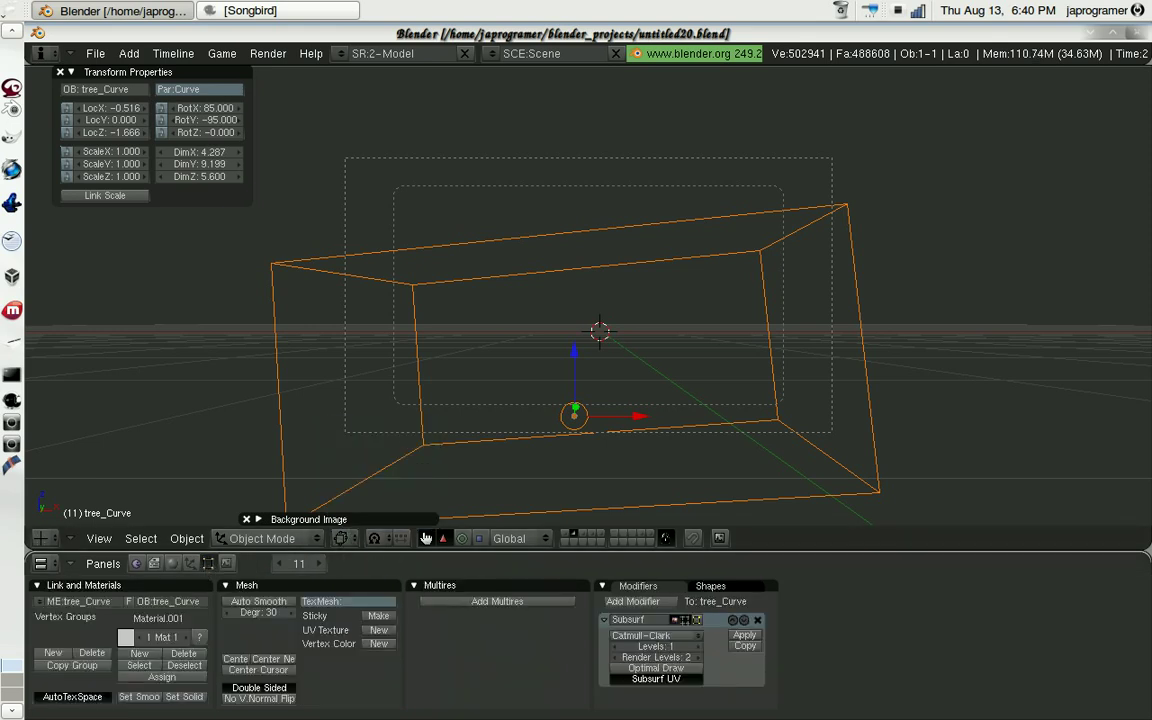
pyautogui.click(190, 563)
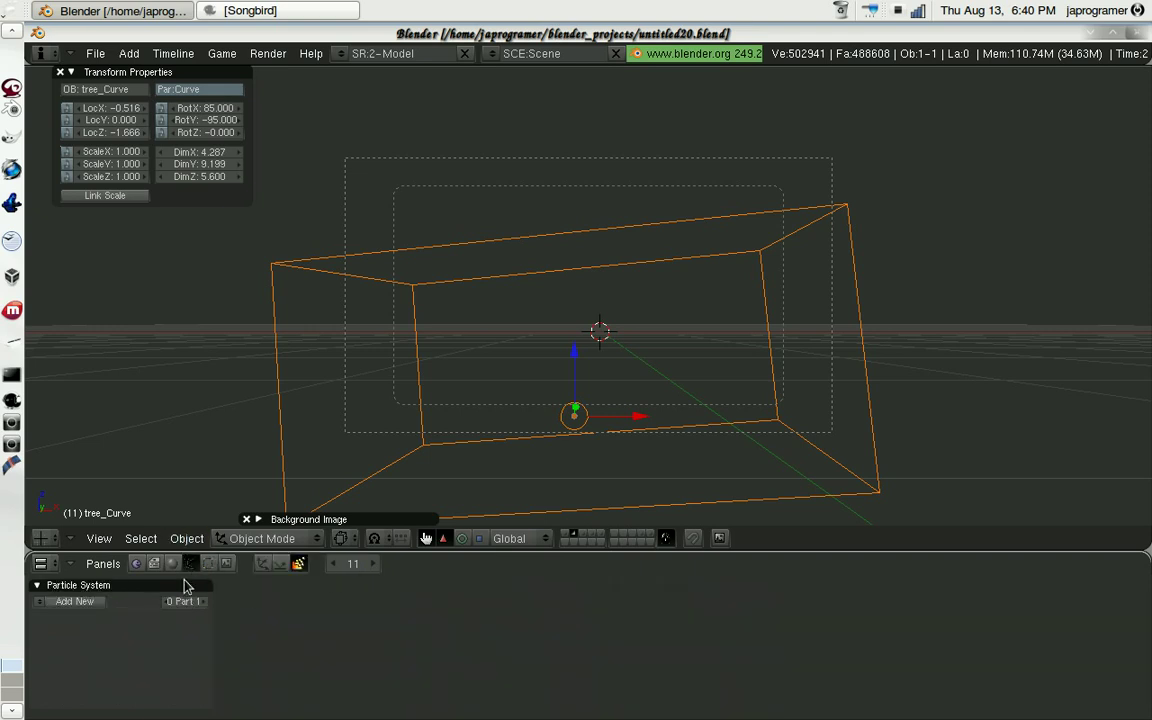
pyautogui.click(263, 564)
pyautogui.click(443, 668)
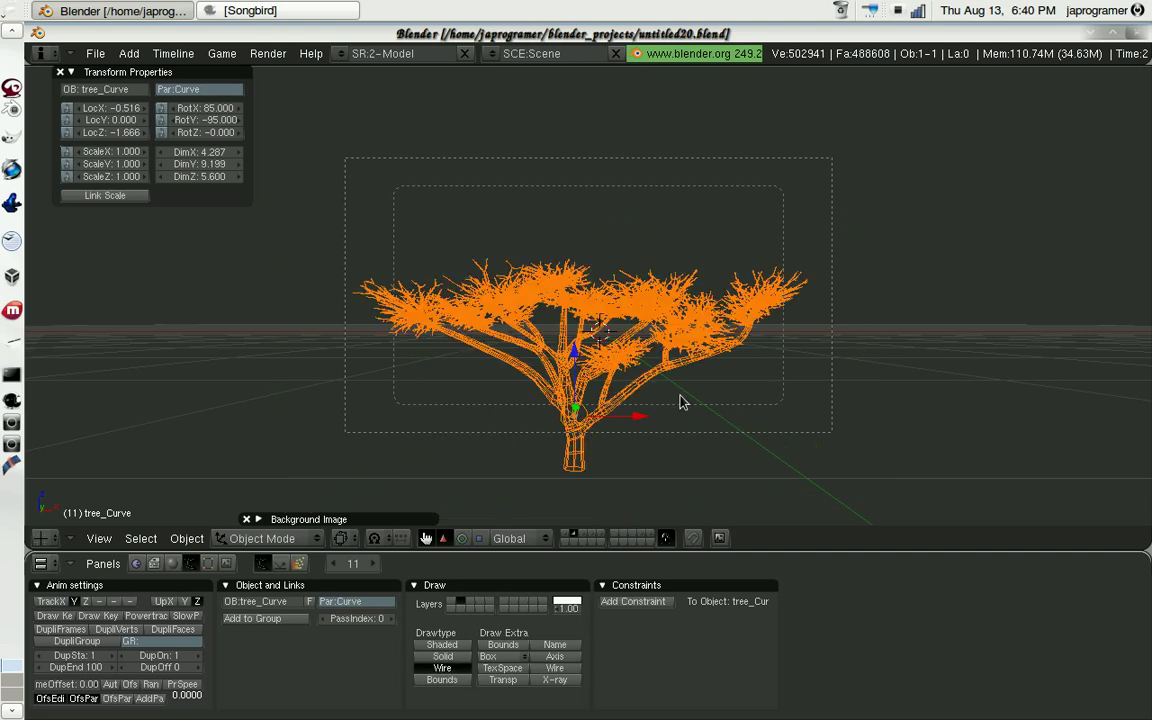
# Orbit around the tree, then show only the bare-branches layer from the side.
pyautogui.scroll(1, 682, 400)
pyautogui.scroll(2, 772, 378)
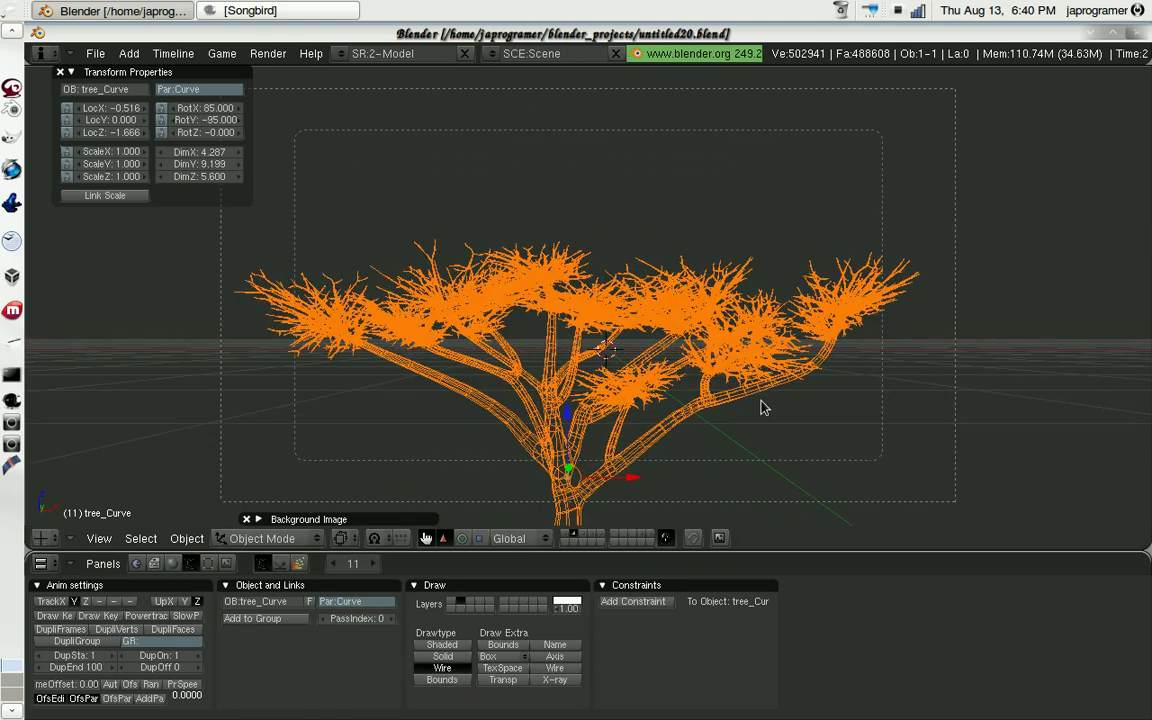
pyautogui.moveTo(668, 466); pyautogui.dragTo(603, 475, button='middle')
pyautogui.moveTo(530, 485)
pyautogui.mouseDown(button='middle')
pyautogui.moveTo(465, 495)
pyautogui.moveTo(440, 480)
pyautogui.mouseUp(button='middle')
pyautogui.moveTo(822, 343); pyautogui.dragTo(800, 323, button='middle')
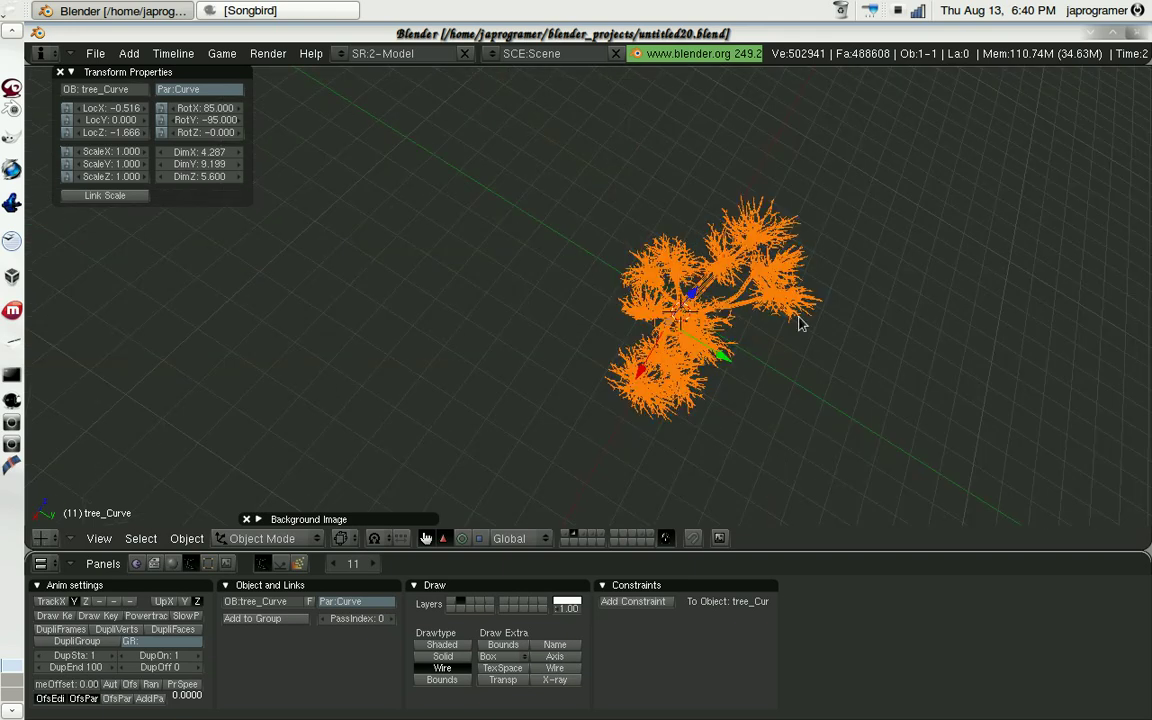
pyautogui.scroll(2, 800, 323)
pyautogui.scroll(1, 623, 418)
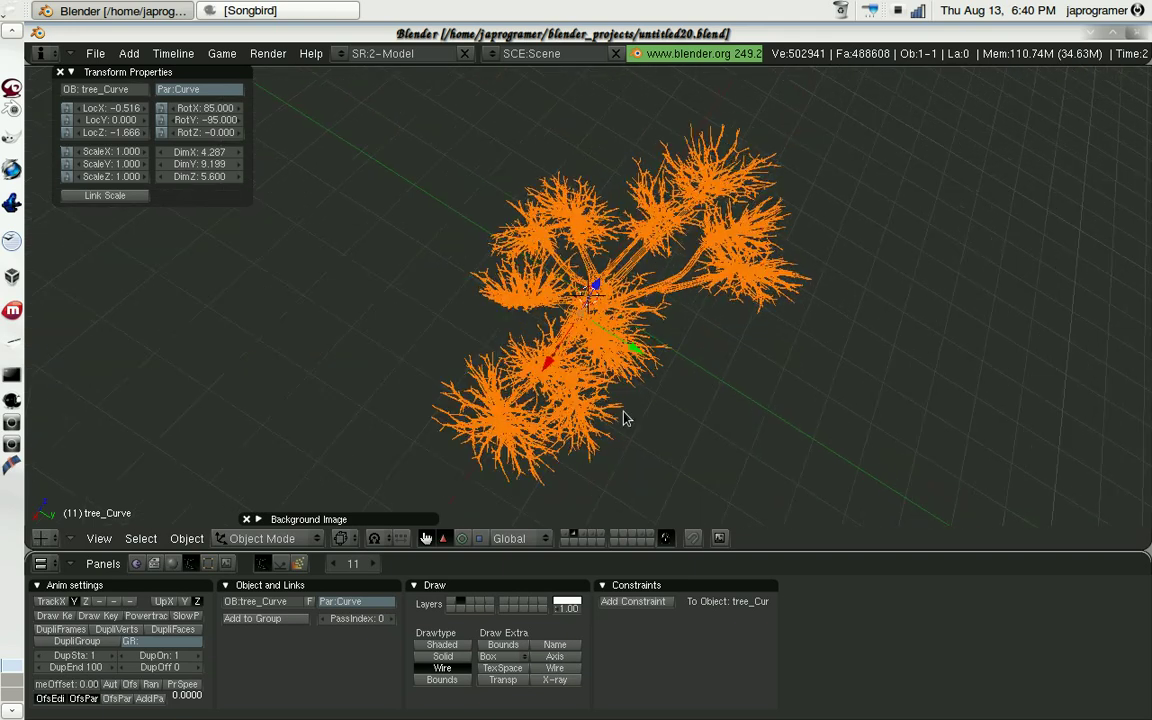
pyautogui.scroll(2, 590, 290)
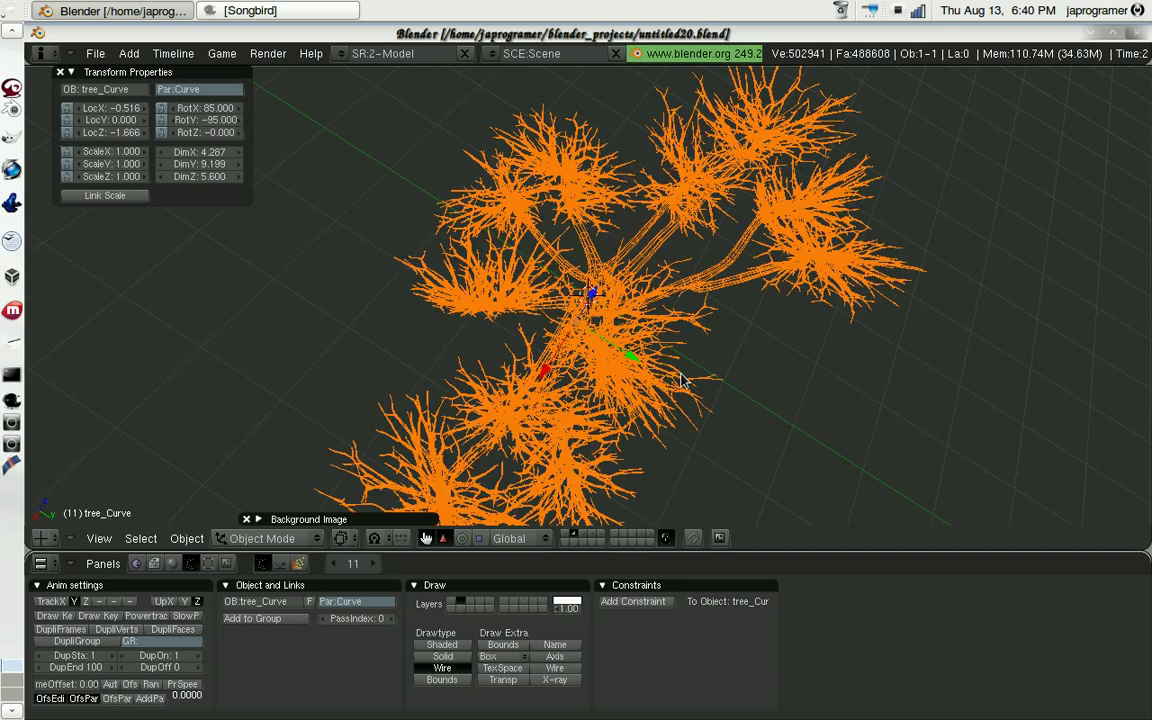
pyautogui.scroll(-1, 614, 340)
pyautogui.scroll(-1, 583, 375)
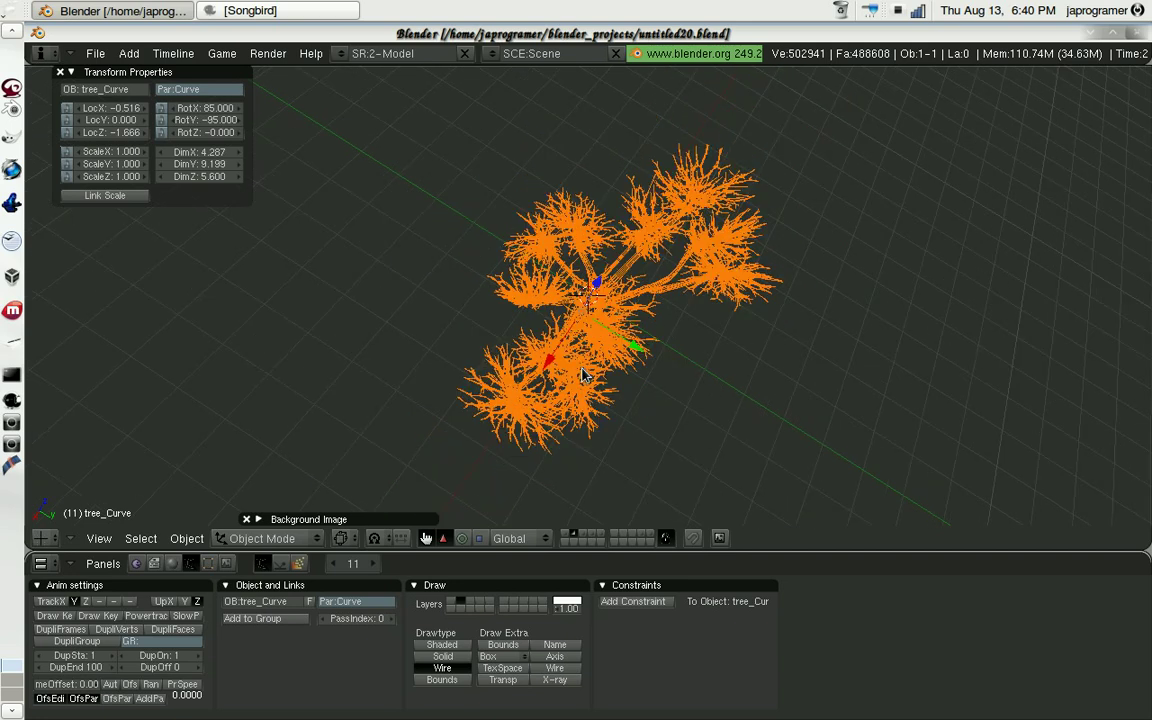
pyautogui.click(592, 540)
pyautogui.moveTo(663, 378)
pyautogui.mouseDown(button='middle')
pyautogui.moveTo(568, 406)
pyautogui.moveTo(698, 345)
pyautogui.moveTo(422, 419)
pyautogui.moveTo(537, 425)
pyautogui.moveTo(245, 525)
pyautogui.mouseUp(button='middle')
# Enable the acacia photo background image and compare it to the branches in front orthographic view.
pyautogui.click(258, 520)
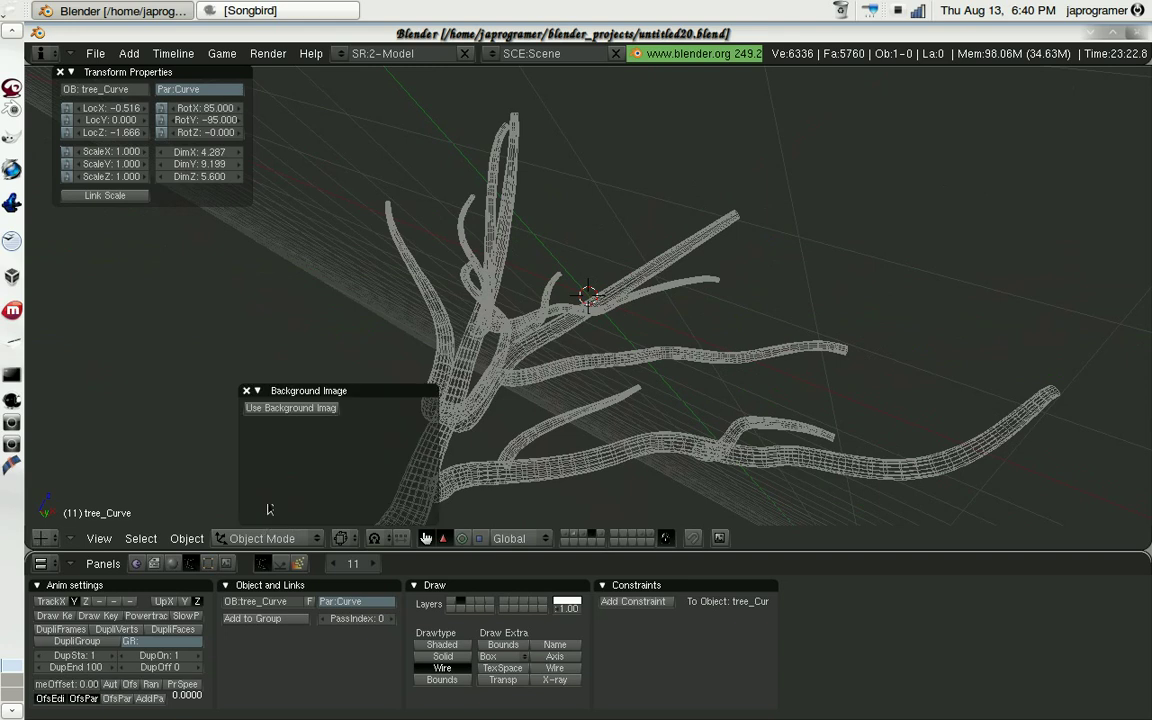
pyautogui.click(291, 410)
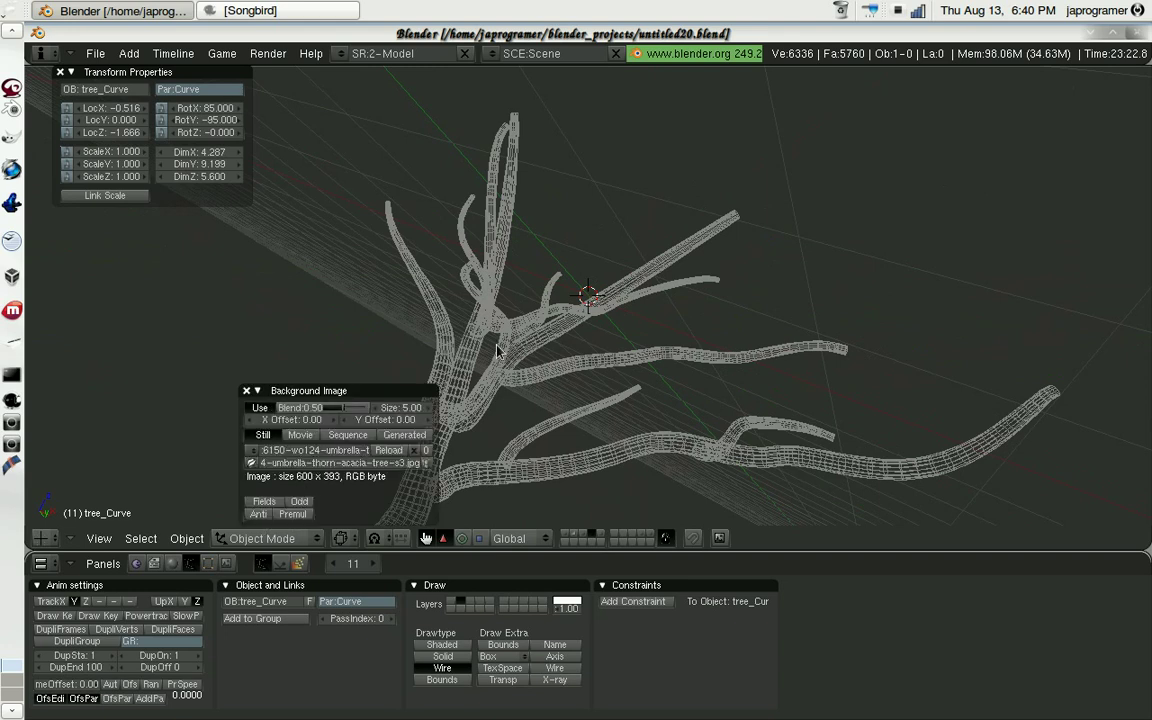
pyautogui.press('KP_1')
pyautogui.scroll(-3, 570, 417)
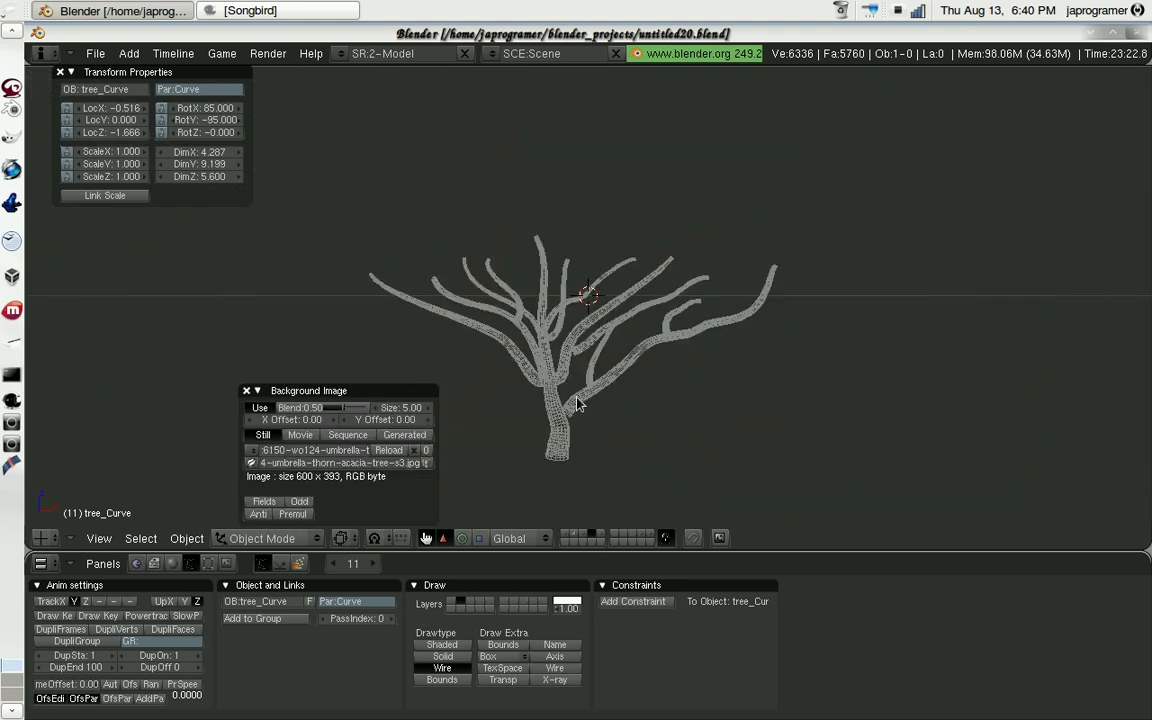
pyautogui.scroll(2, 577, 403)
pyautogui.scroll(-1, 565, 405)
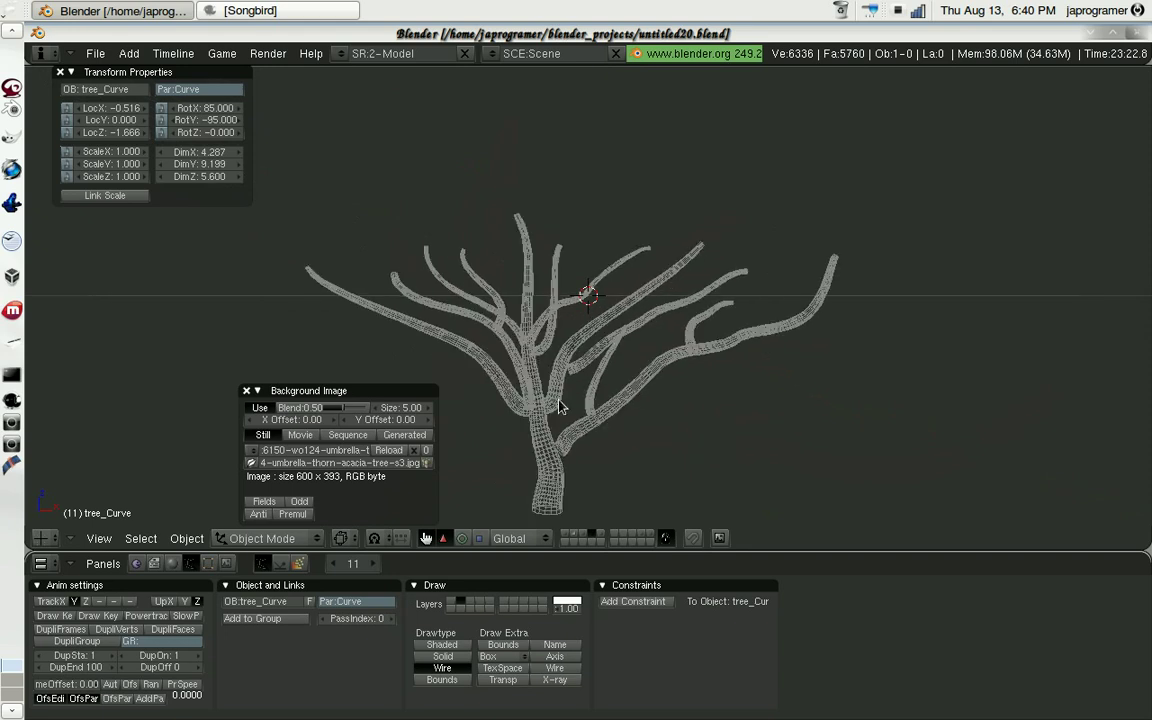
pyautogui.press('KP_5')
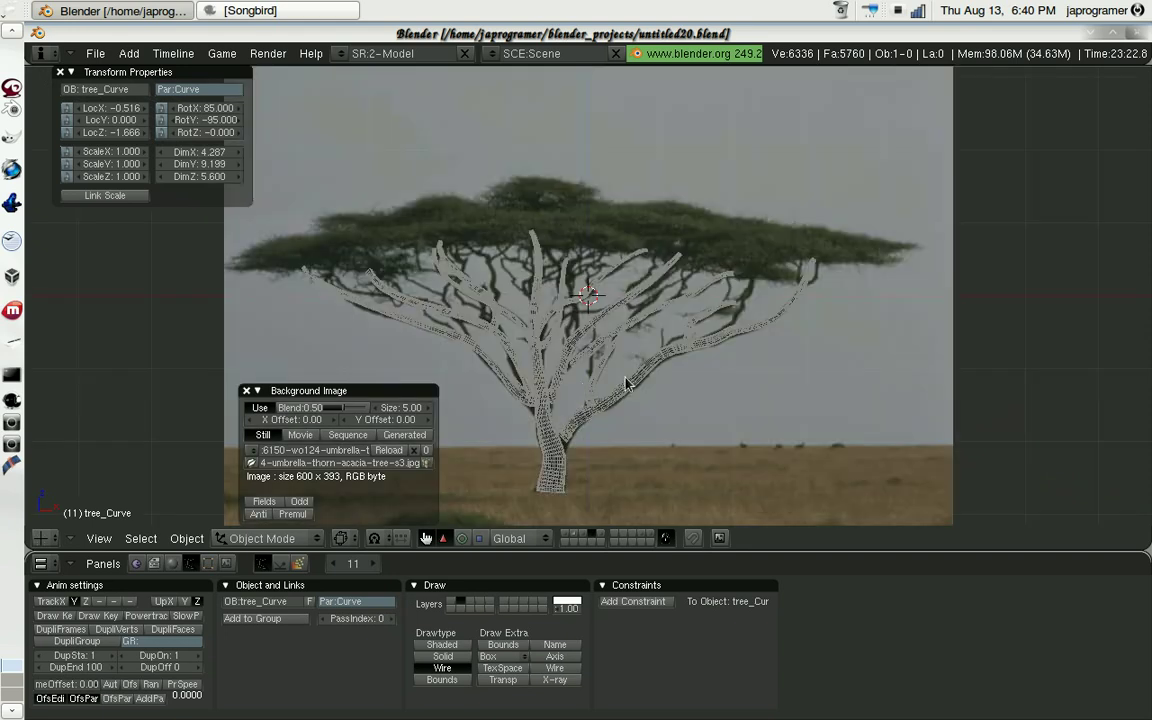
pyautogui.scroll(3, 563, 338)
pyautogui.scroll(-3, 616, 299)
pyautogui.moveTo(702, 325); pyautogui.dragTo(477, 400, button='middle')
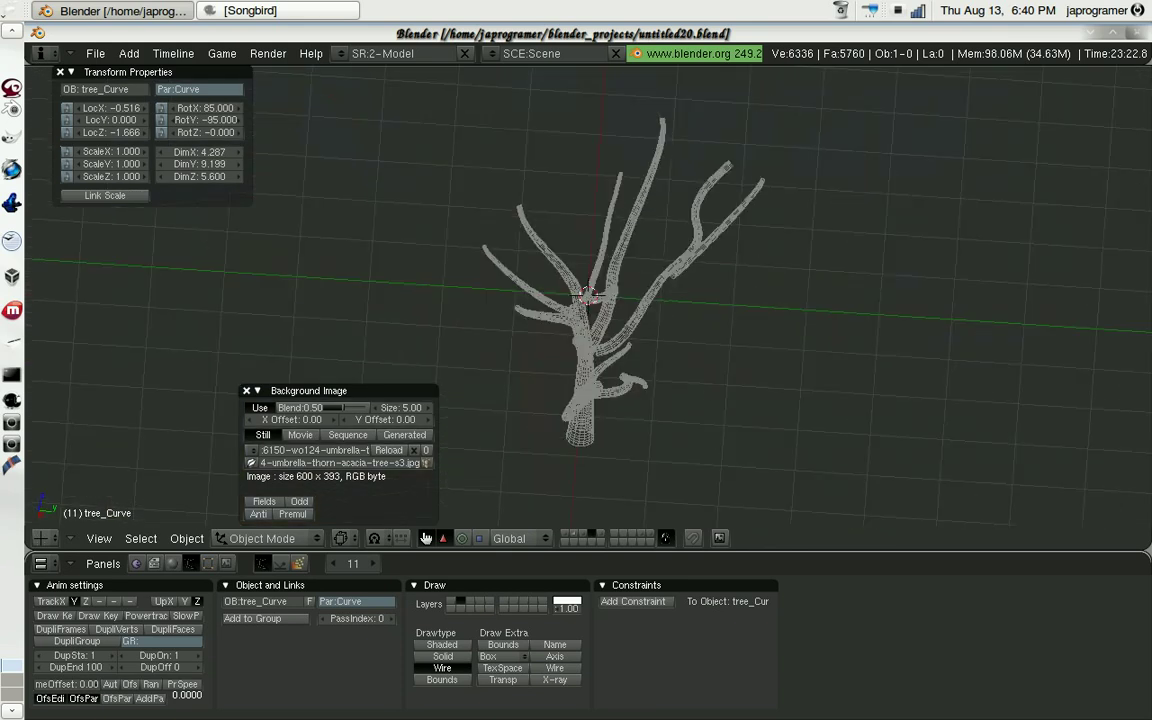
# Turn off the background image, add the leaf-cluster layer, and show the tree solid-shaded.
pyautogui.click(256, 407)
pyautogui.click(246, 390)
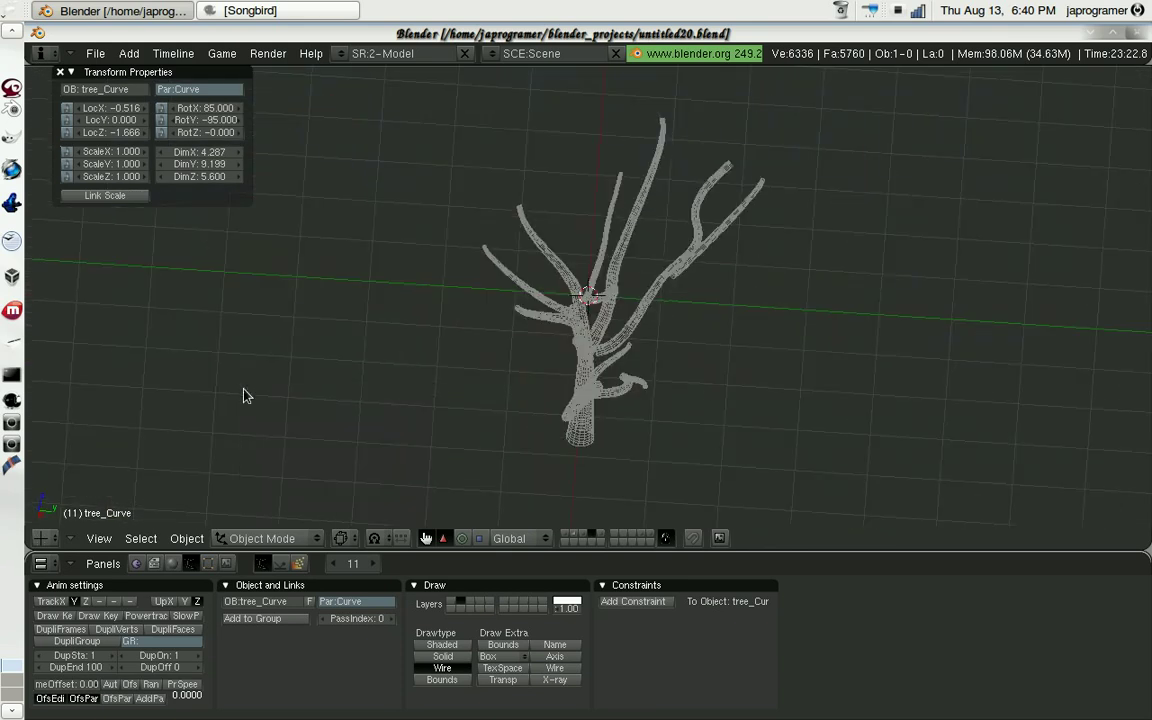
pyautogui.keyDown('shift'); pyautogui.click(603, 539); pyautogui.keyUp('shift')
pyautogui.moveTo(764, 341)
pyautogui.mouseDown(button='middle')
pyautogui.moveTo(547, 301)
pyautogui.moveTo(463, 430)
pyautogui.mouseUp(button='middle')
pyautogui.press('z')
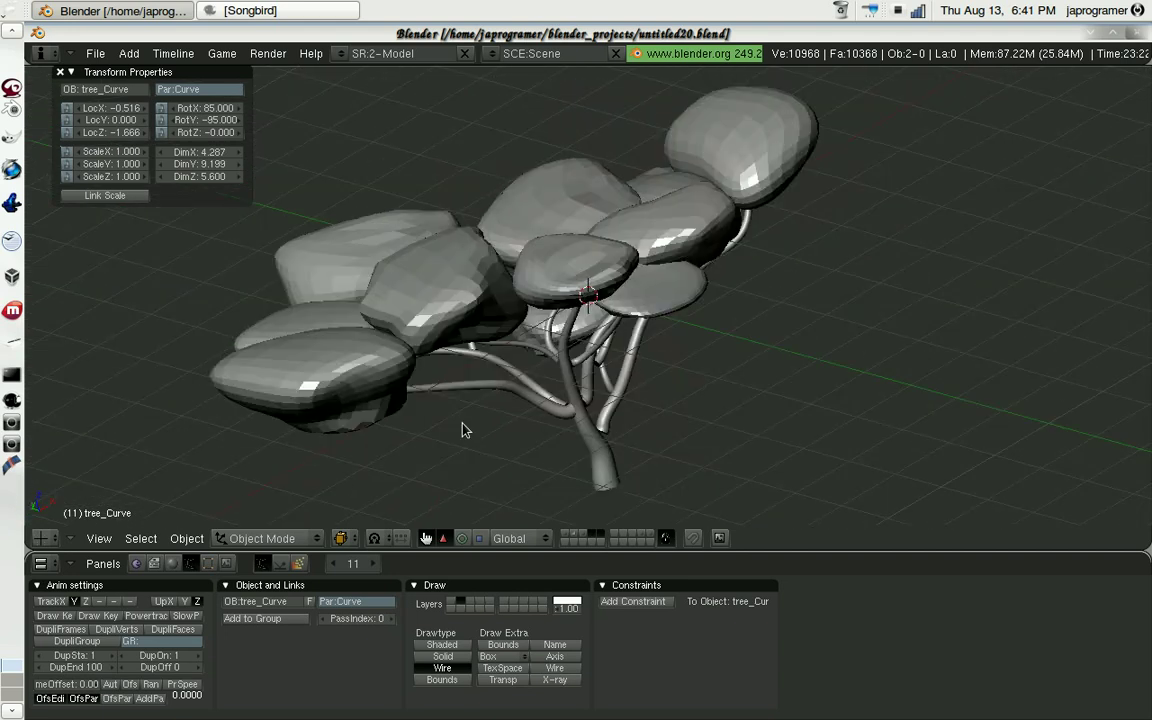
pyautogui.moveTo(463, 430); pyautogui.dragTo(669, 470, button='middle')
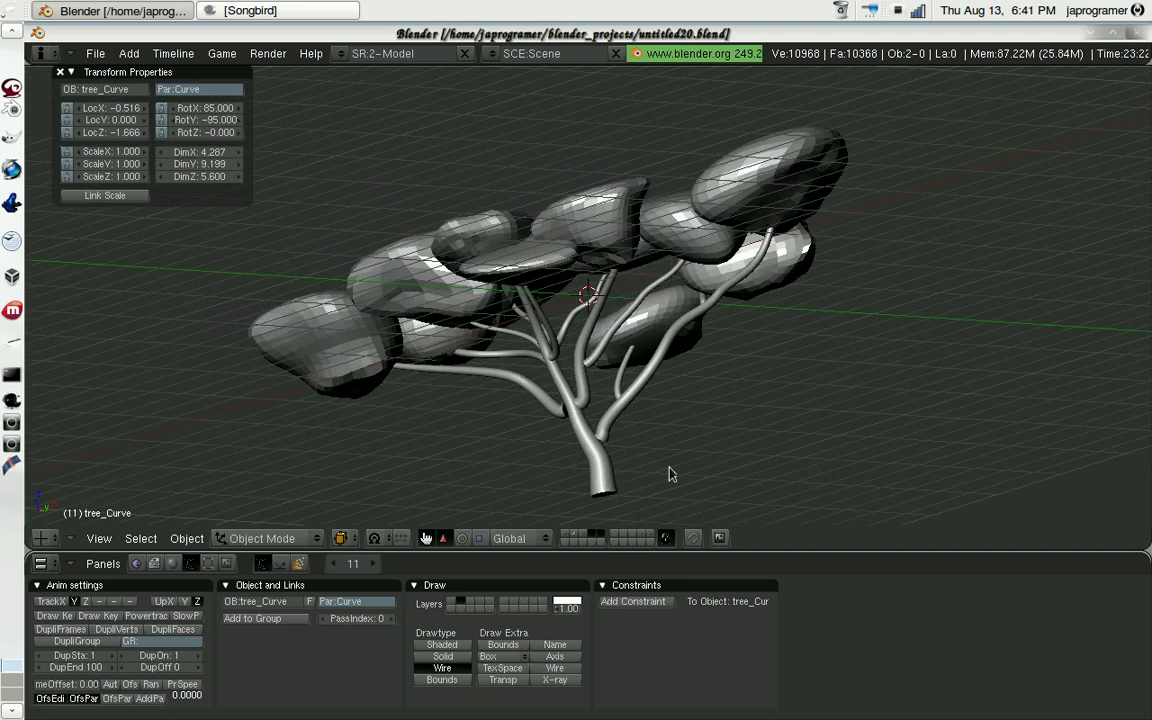
pyautogui.rightClick(665, 551)
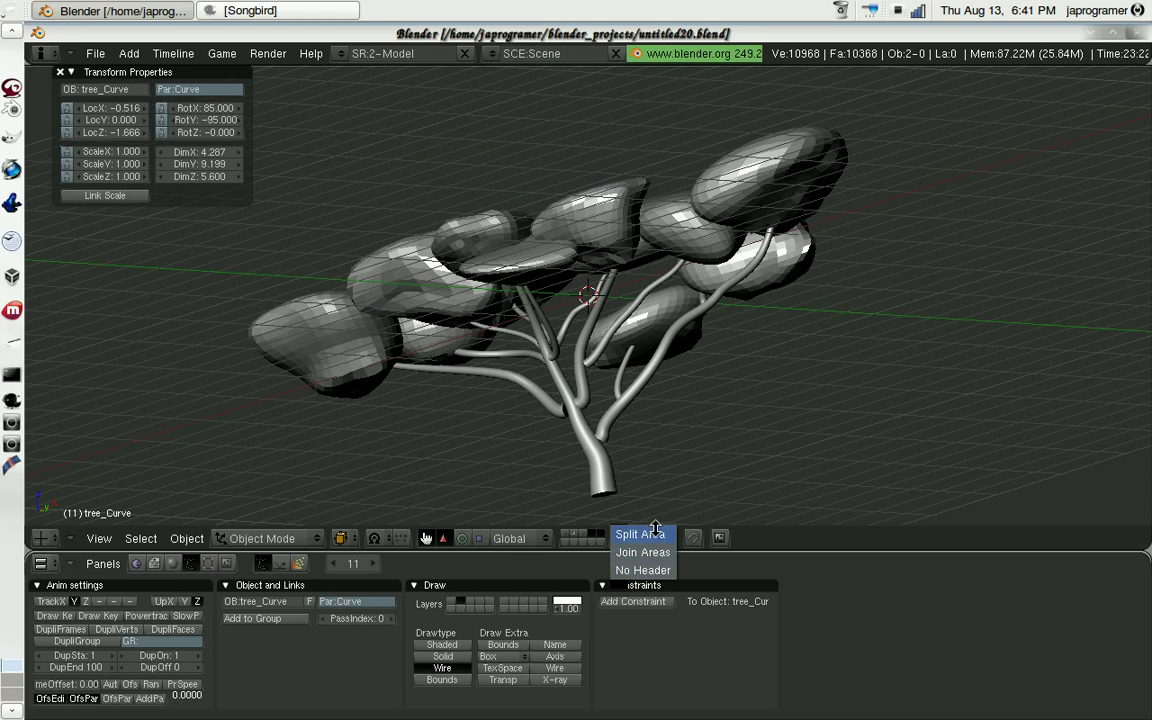
# Split the viewport, make the right area a Scripts window, and run Tree from Curves.
pyautogui.click(651, 534)
pyautogui.click(650, 534)
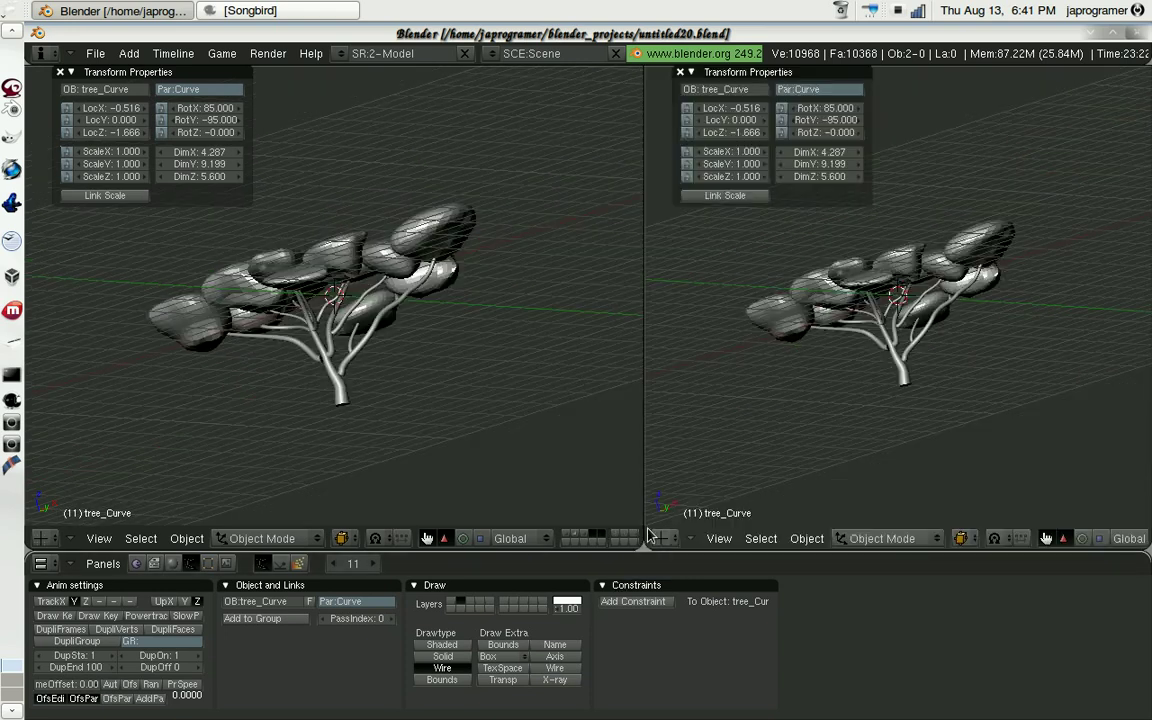
pyautogui.click(661, 538)
pyautogui.click(708, 238)
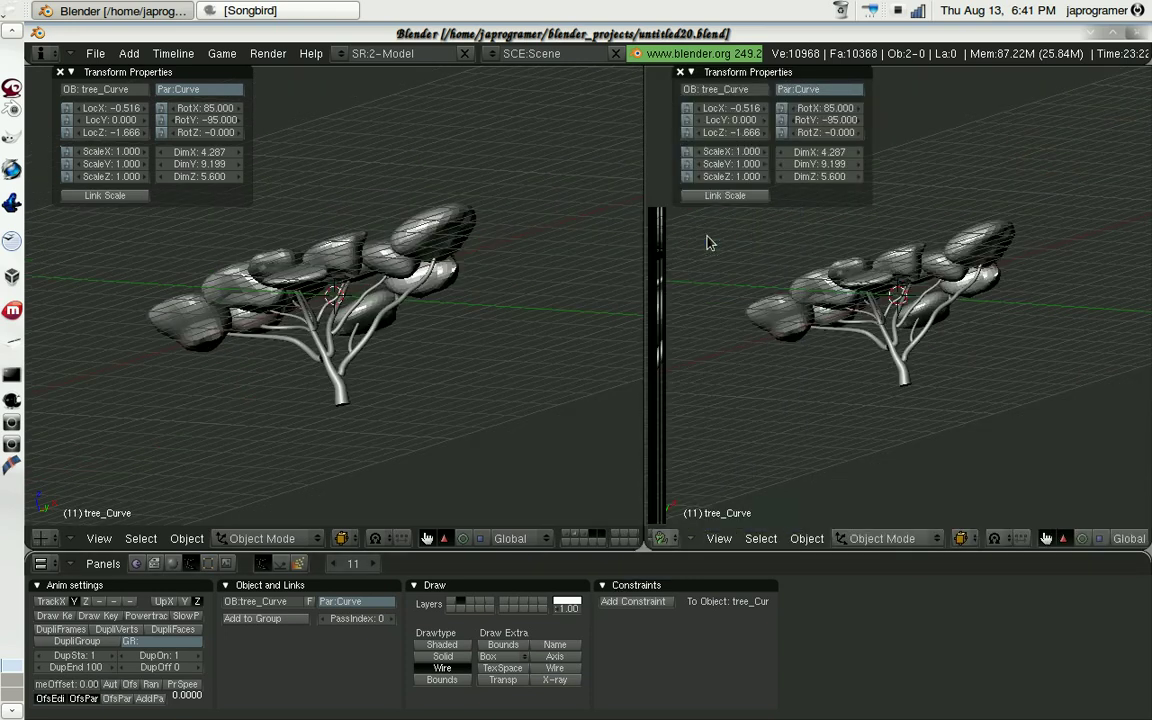
pyautogui.click(724, 538)
pyautogui.moveTo(737, 287)
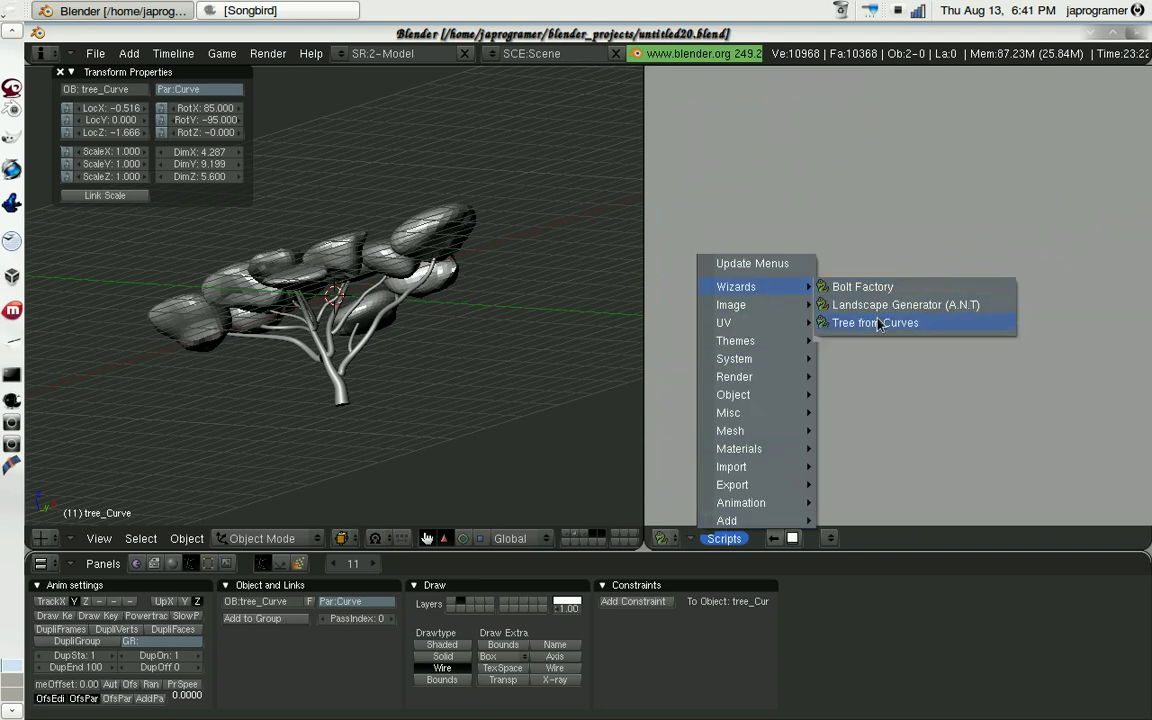
pyautogui.click(877, 324)
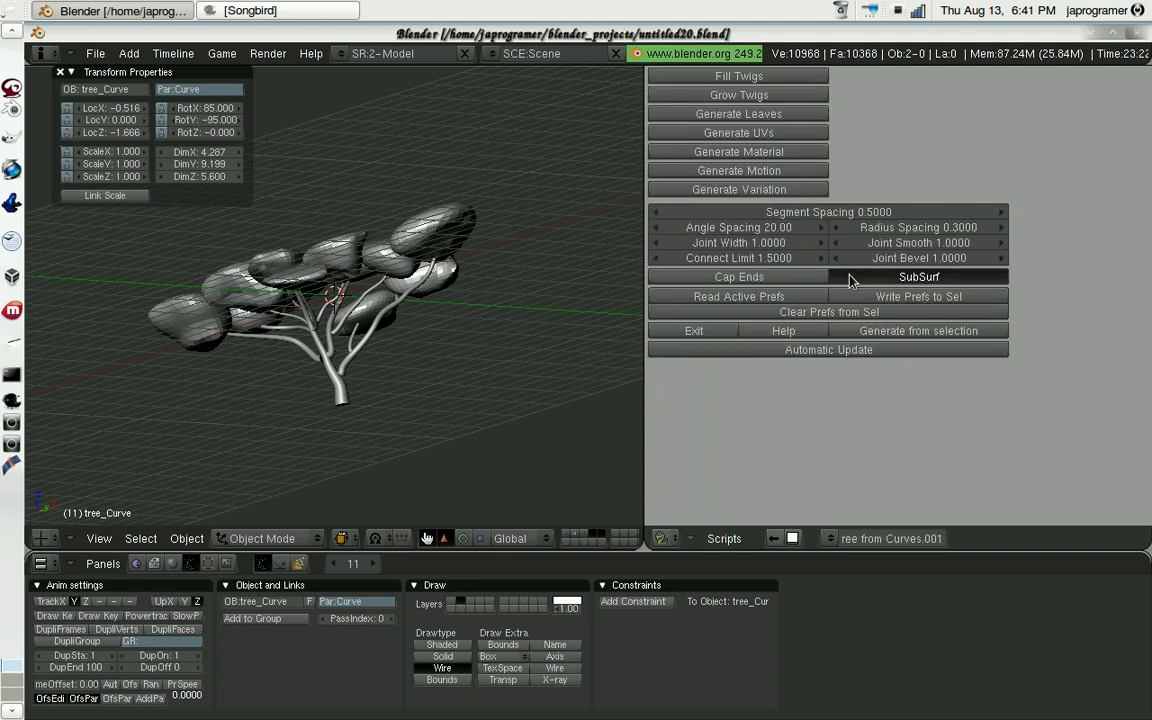
# Inspect the leaf cards and ground plane, then show only the tree mesh layer.
pyautogui.moveTo(437, 193); pyautogui.dragTo(493, 242, button='middle')
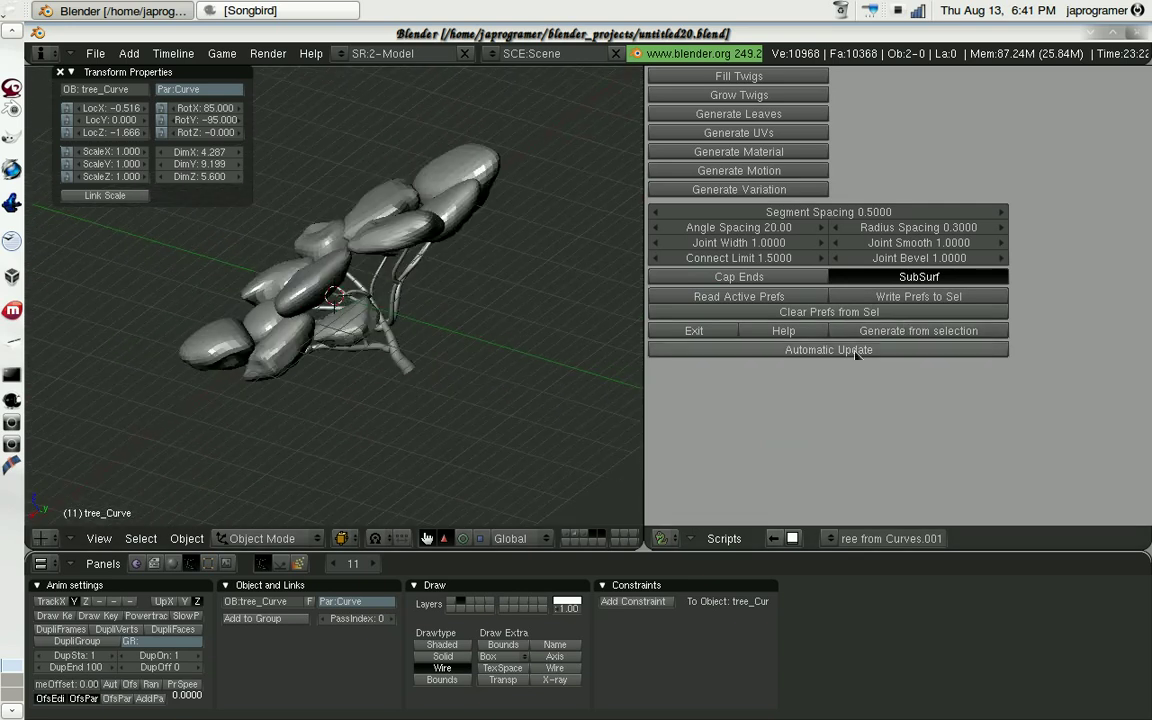
pyautogui.click(572, 540)
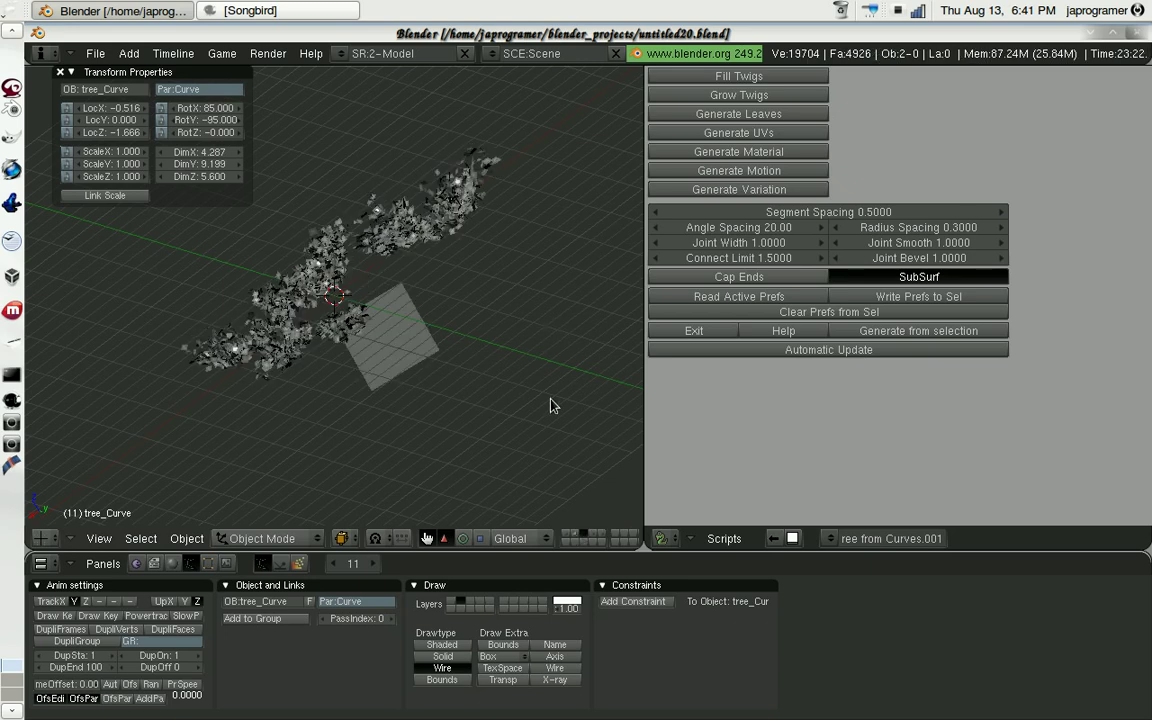
pyautogui.moveTo(455, 491); pyautogui.dragTo(381, 501, button='middle')
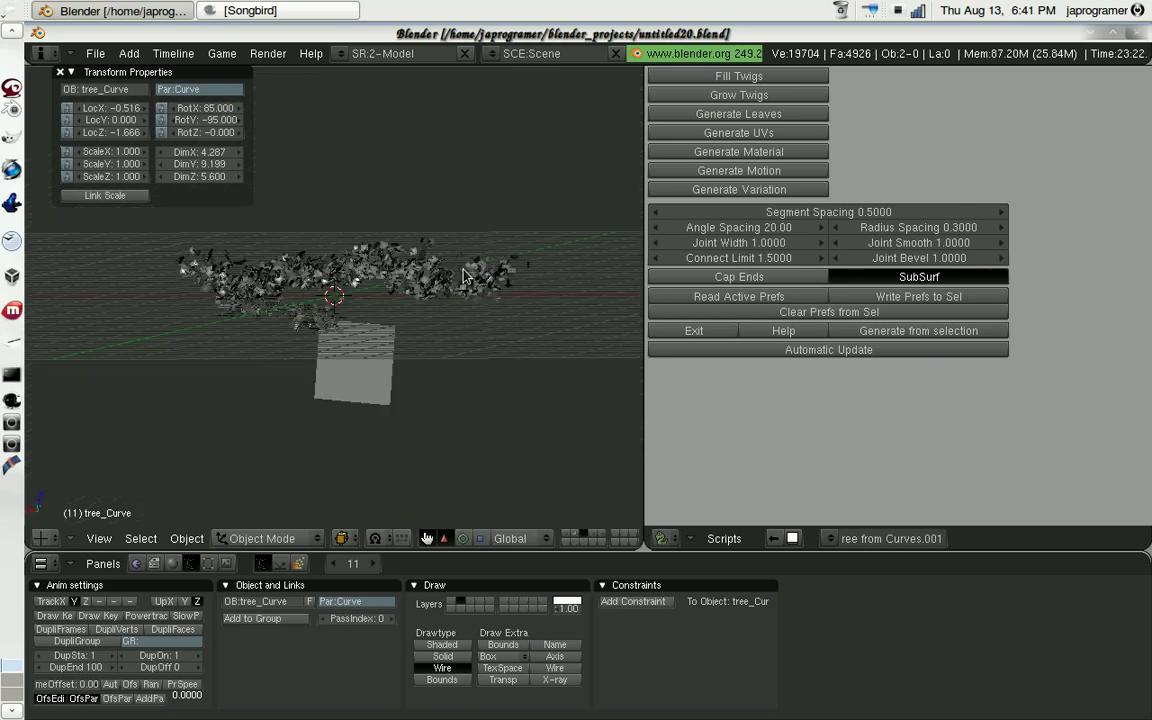
pyautogui.scroll(3, 480, 270)
pyautogui.moveTo(480, 270)
pyautogui.mouseDown(button='middle')
pyautogui.moveTo(431, 270)
pyautogui.moveTo(374, 311)
pyautogui.moveTo(345, 404)
pyautogui.moveTo(521, 284)
pyautogui.mouseUp(button='middle')
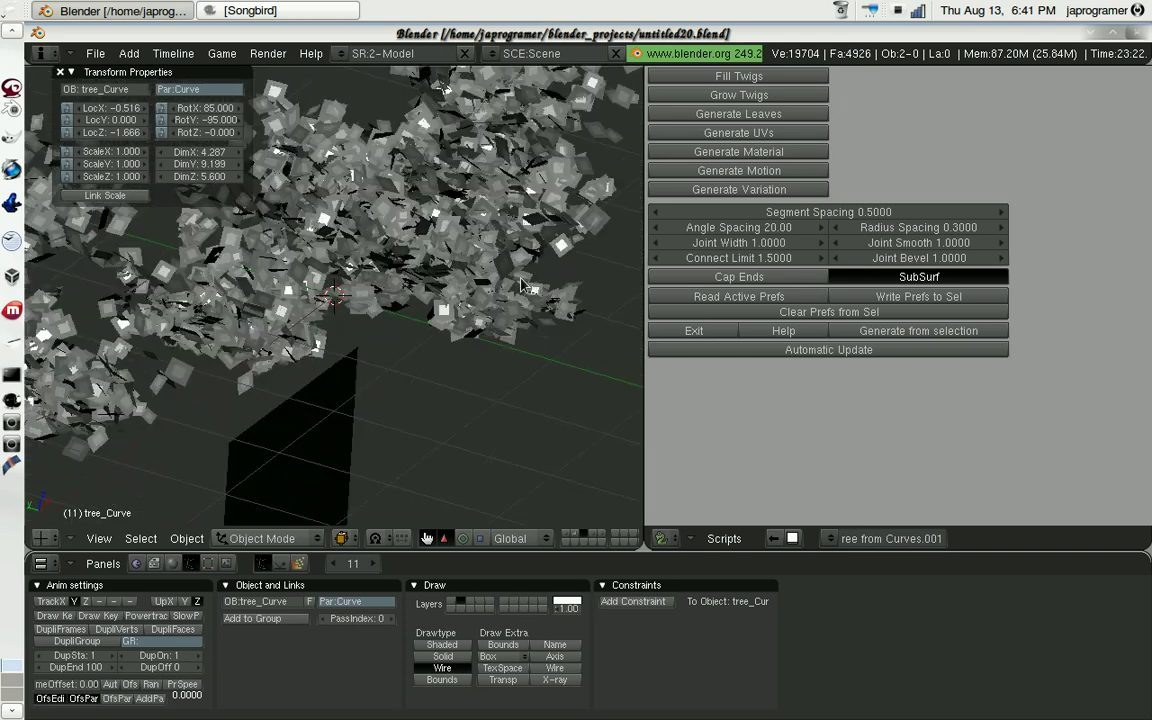
pyautogui.scroll(-2, 532, 285)
pyautogui.scroll(-2, 532, 285)
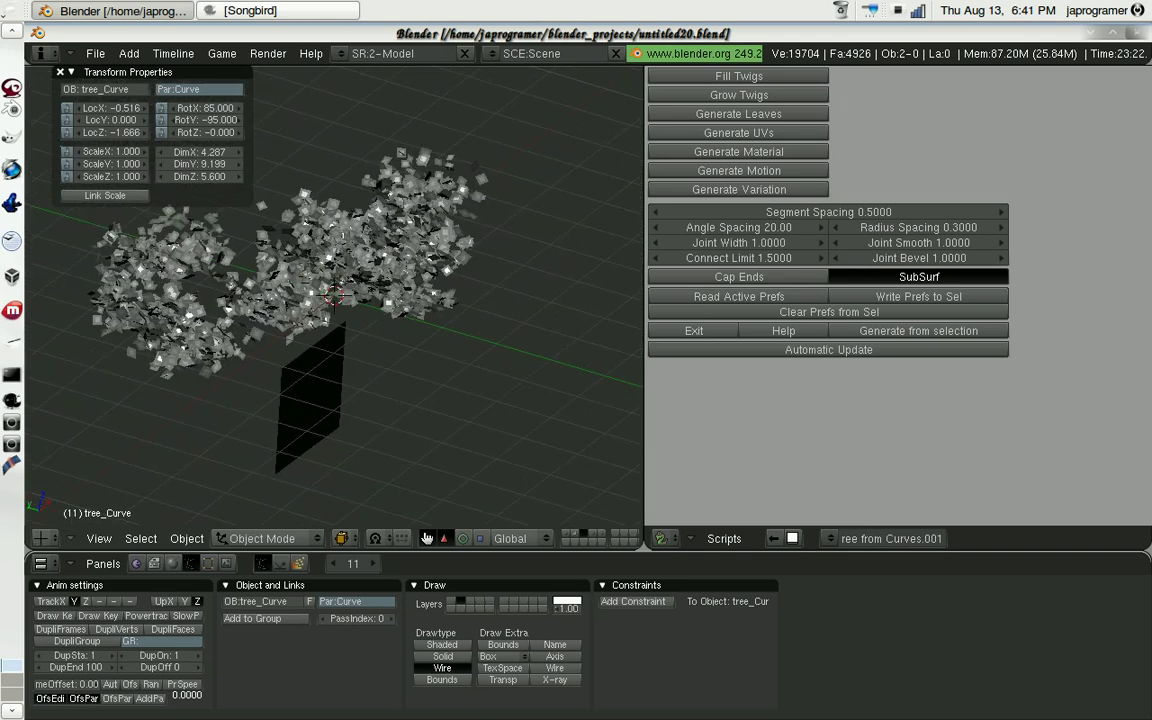
pyautogui.click(577, 540)
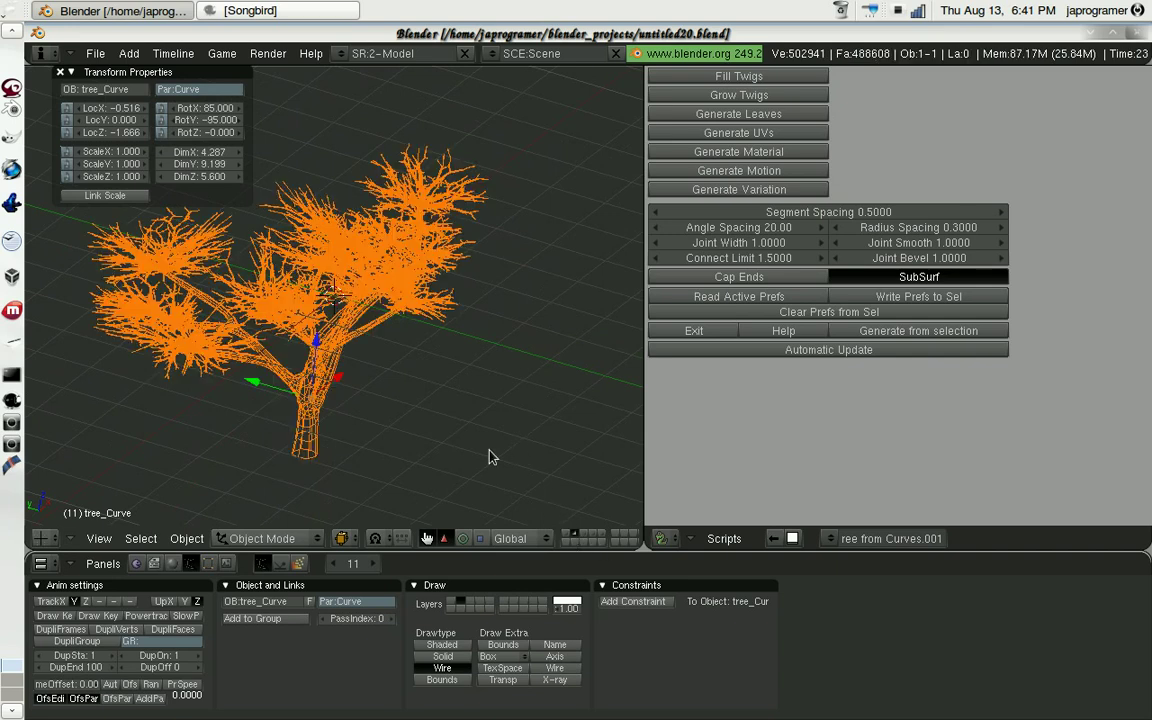
# Deselect all, set the tree's Drawtype to Solid, and switch to an empty layer.
pyautogui.press('a')
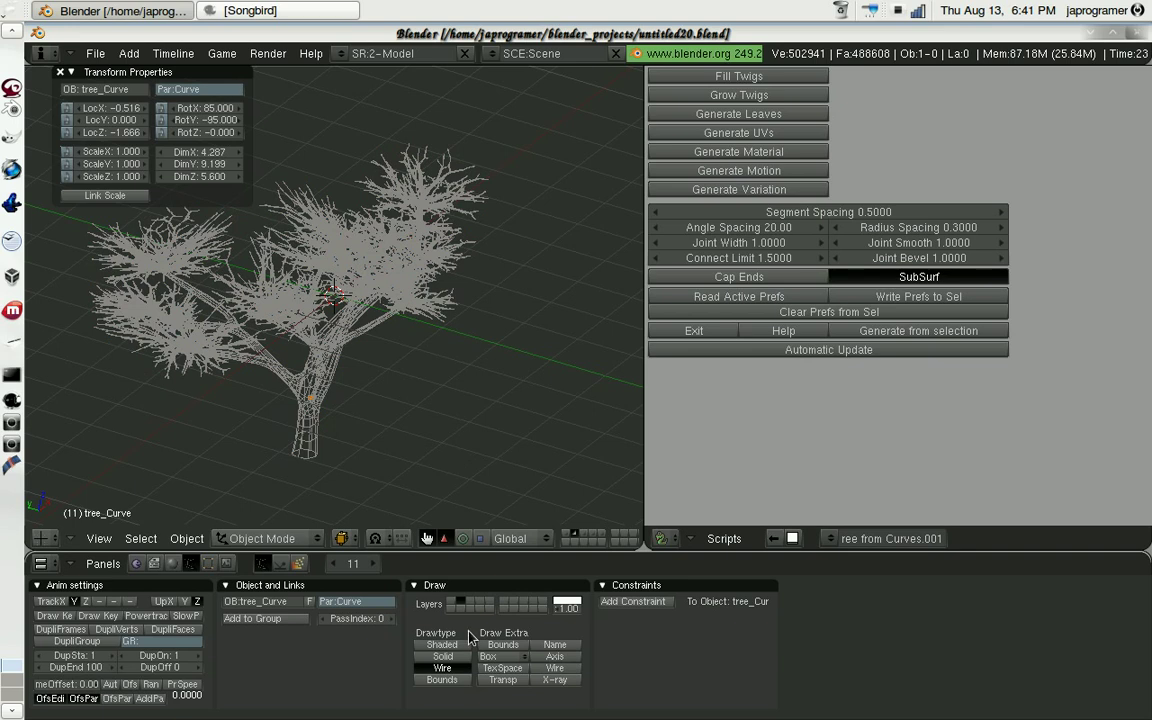
pyautogui.click(455, 654)
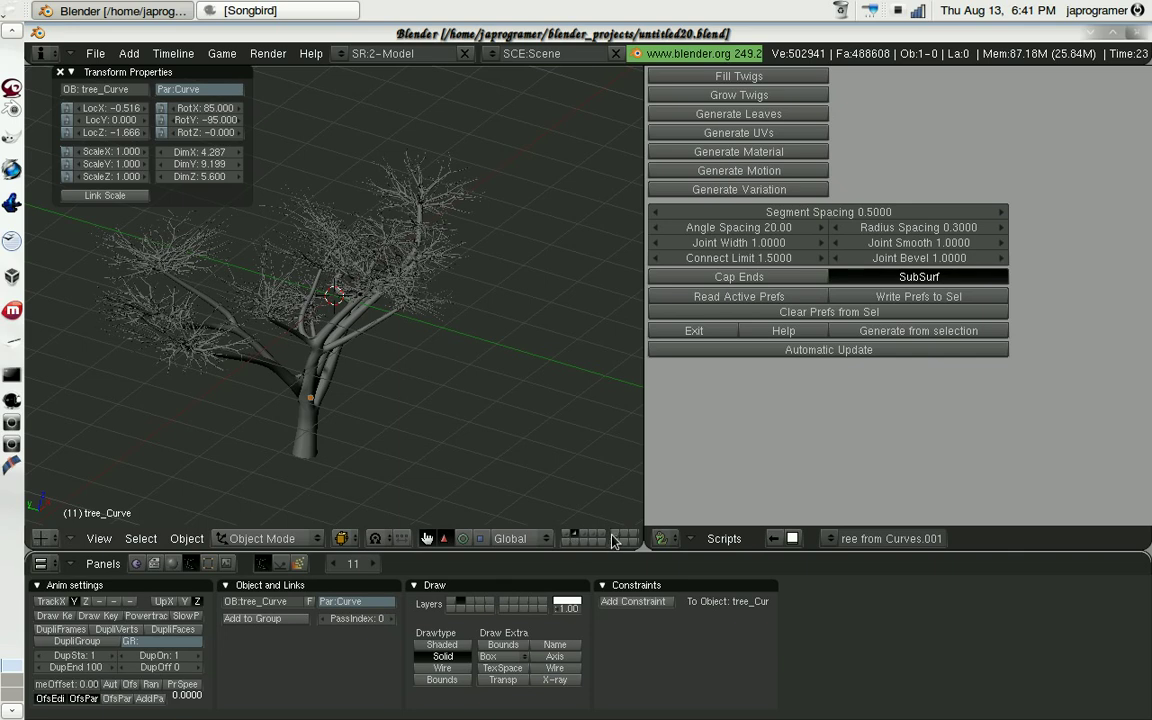
pyautogui.scroll(-2, 600, 540)
pyautogui.click(548, 540)
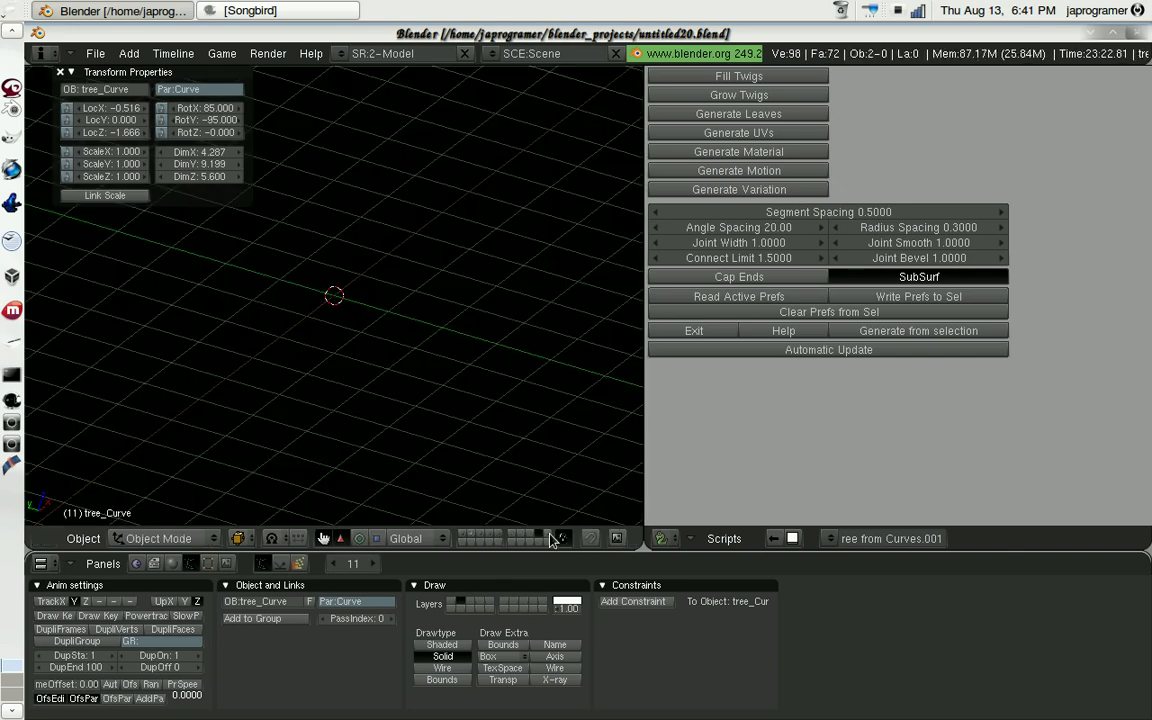
# Show the ground-plane layer, select Plane.001, and view its particle system settings.
pyautogui.hotkey('shift', '9')
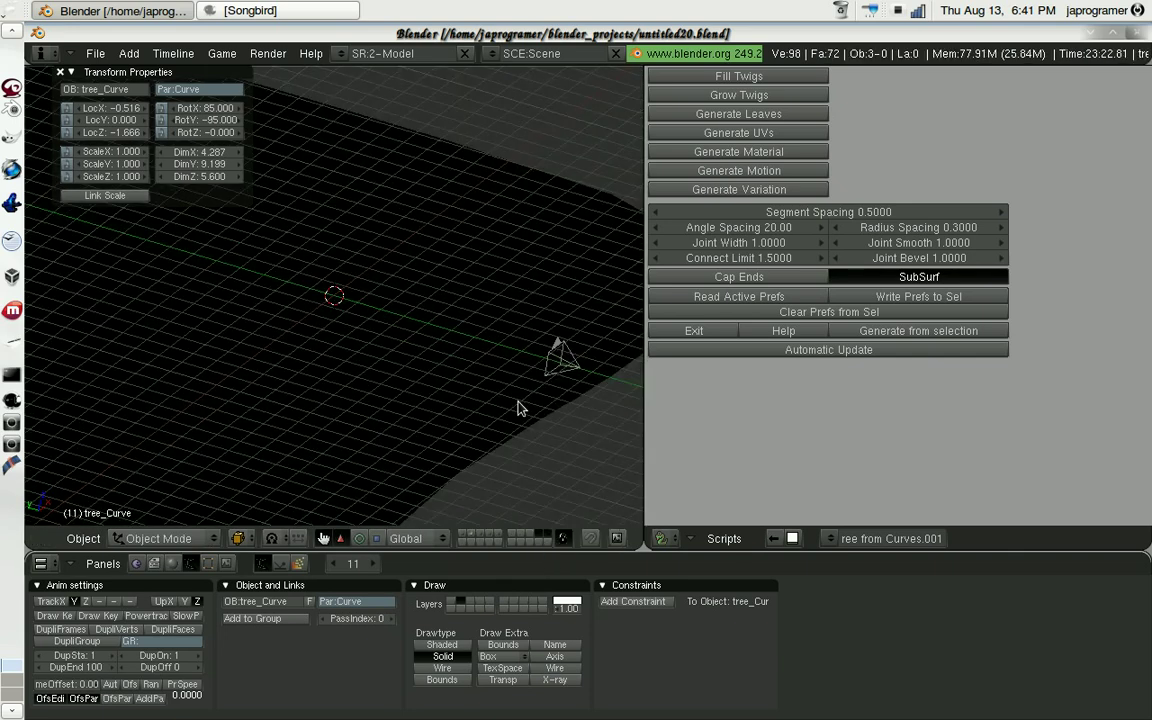
pyautogui.moveTo(295, 408); pyautogui.dragTo(458, 334, button='middle')
pyautogui.rightClick(368, 419)
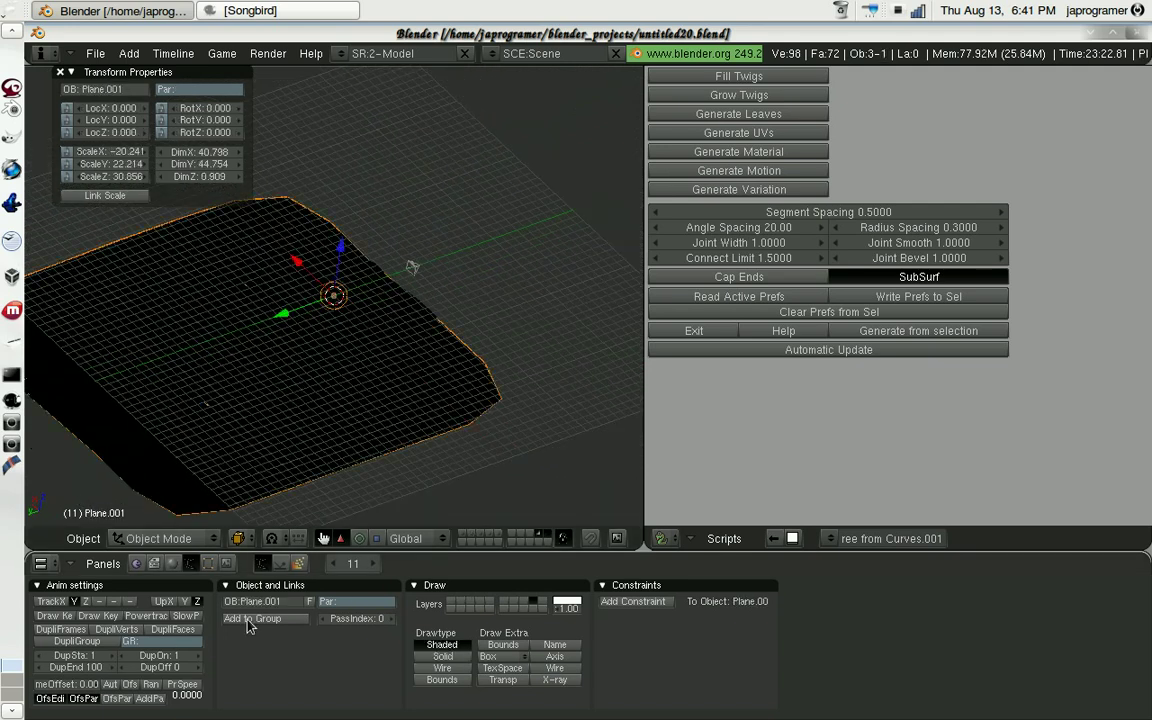
pyautogui.click(298, 563)
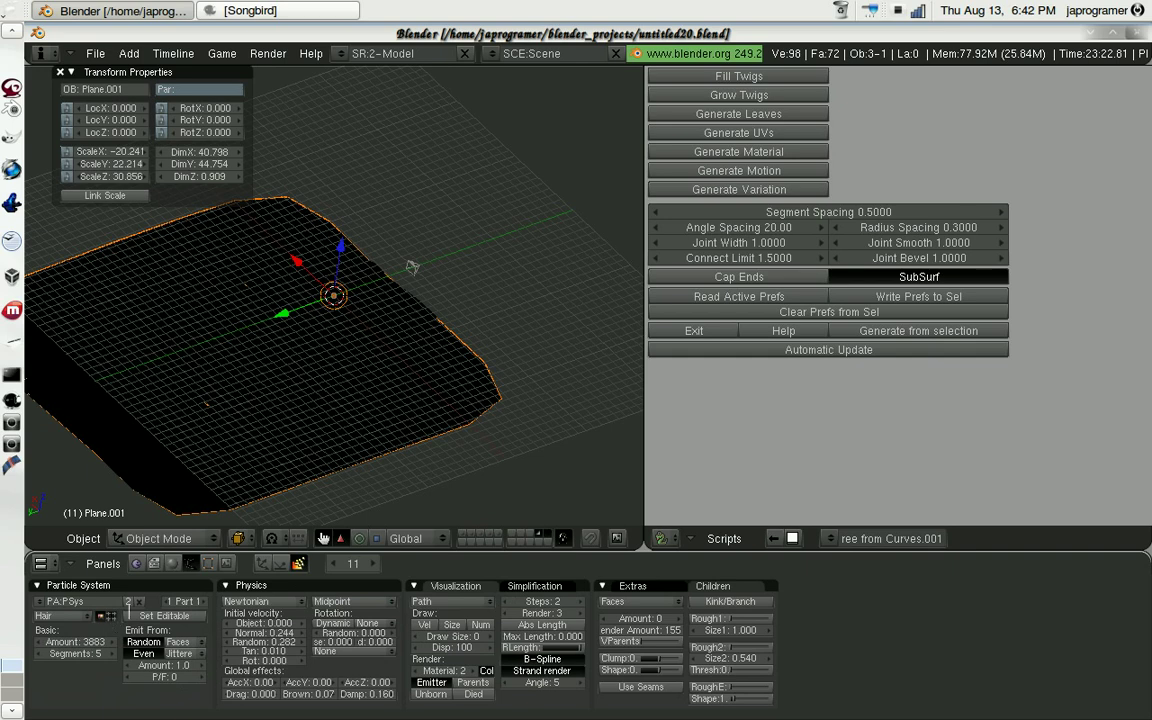
# Select Plane.002, look through the camera, and maximize the 3D view.
pyautogui.moveTo(442, 309)
pyautogui.mouseDown(button='middle')
pyautogui.moveTo(225, 430)
pyautogui.moveTo(452, 437)
pyautogui.moveTo(424, 450)
pyautogui.mouseUp(button='middle')
pyautogui.rightClick(462, 412)
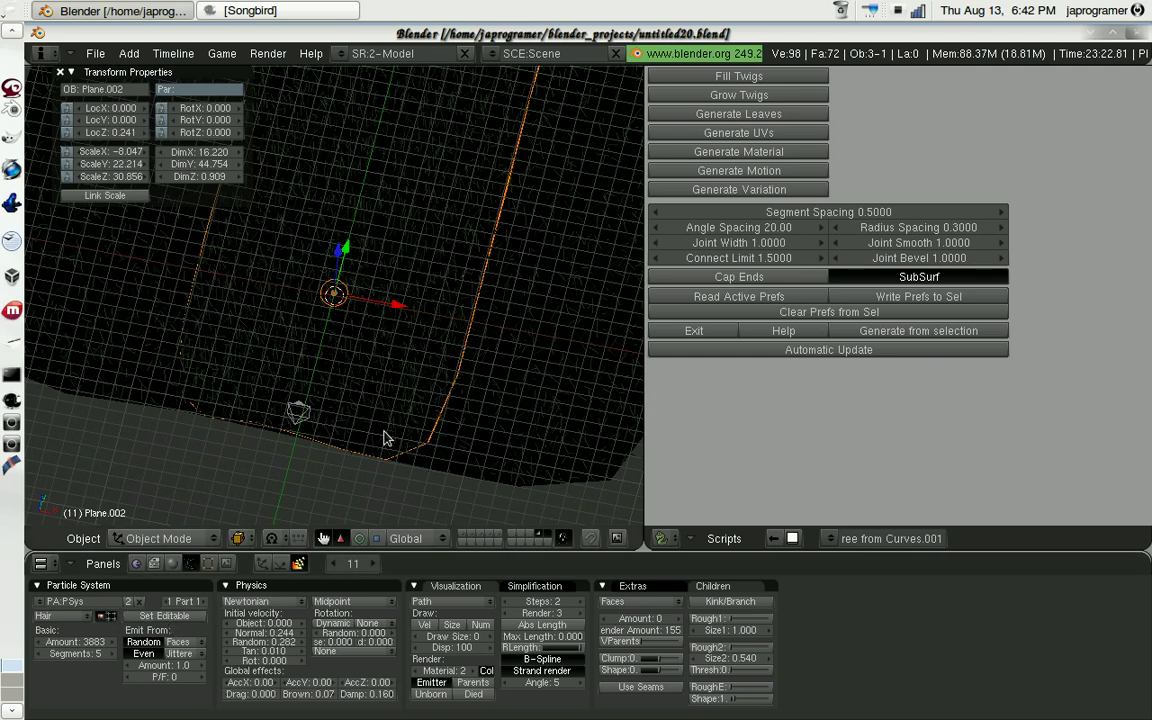
pyautogui.press('KP_0')
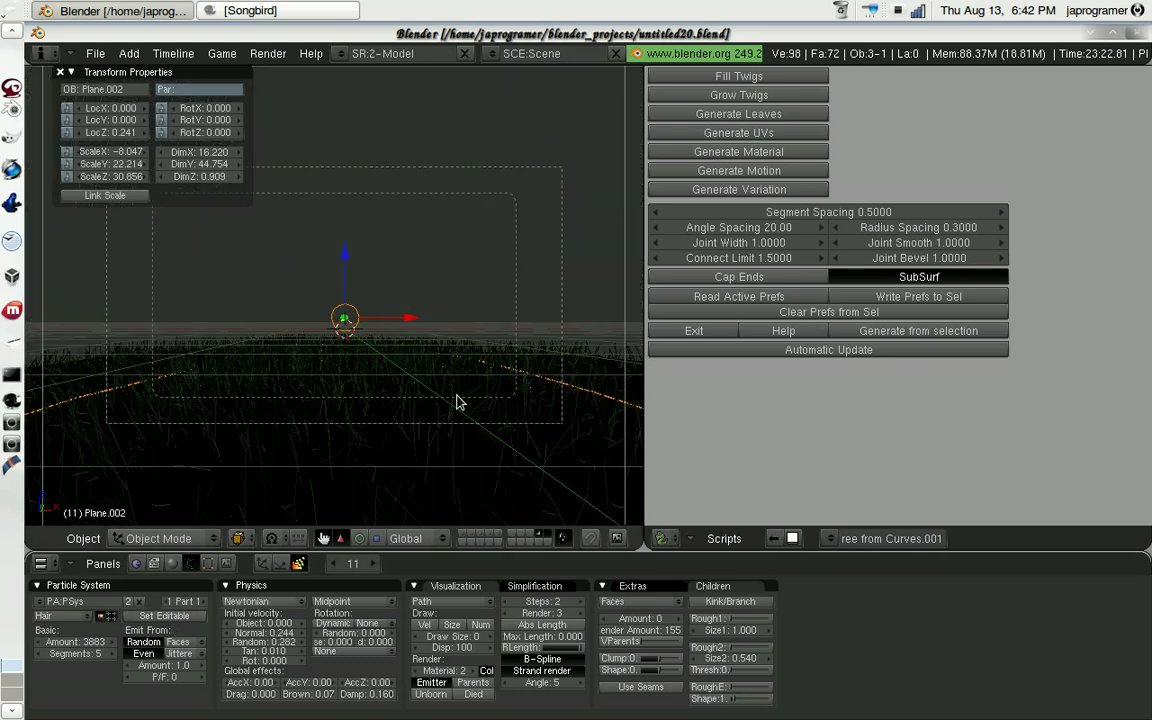
pyautogui.hotkey('ctrl', 'Up')
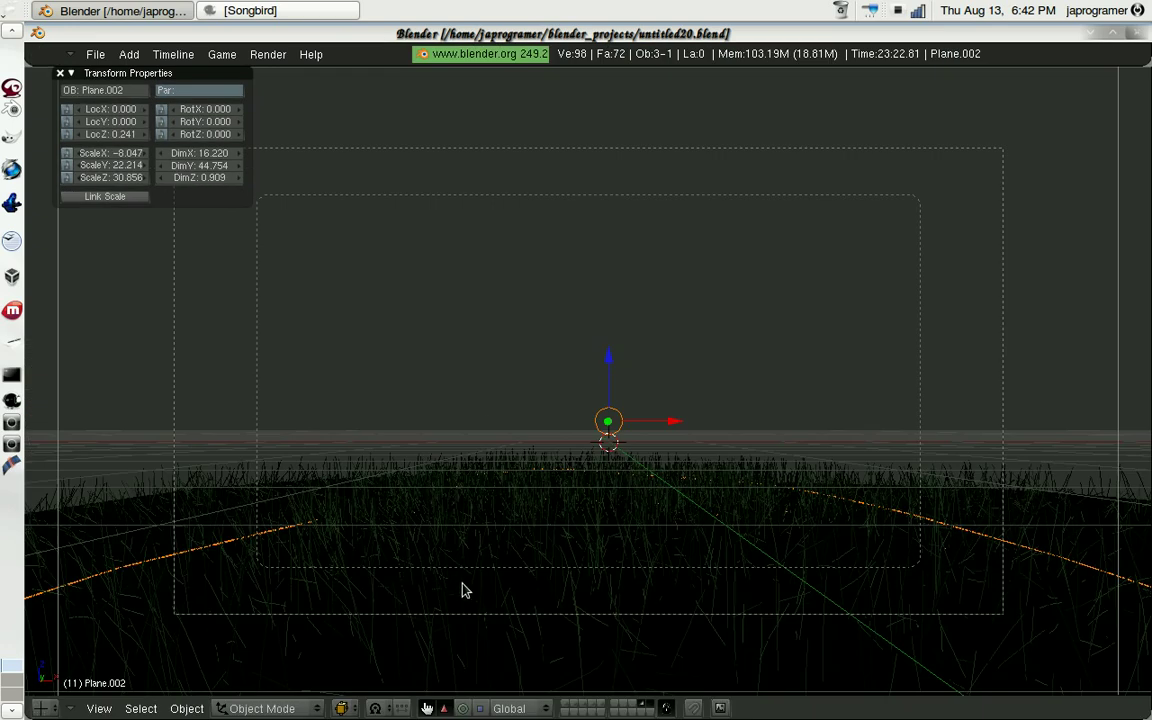
# Add the camera/lamp layer, render the grass field, inspect the result, and restore the layout.
pyautogui.keyDown('shift'); pyautogui.click(565, 704); pyautogui.keyUp('shift')
pyautogui.press('F12')
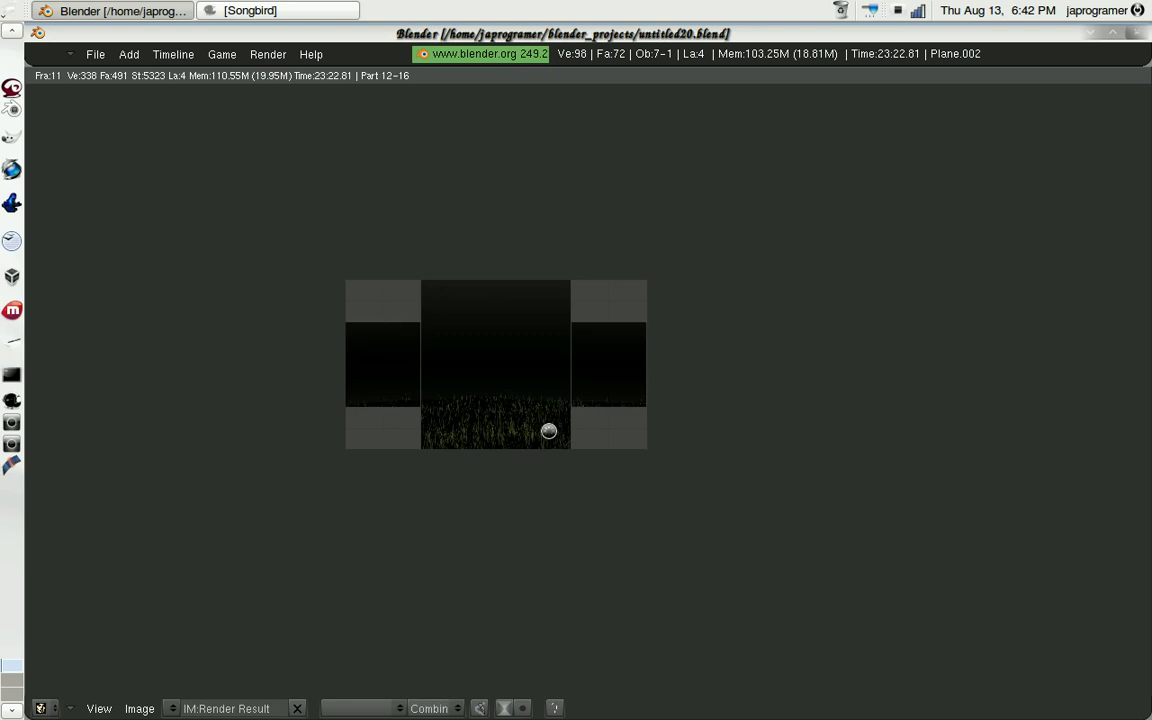
pyautogui.scroll(3, 548, 431)
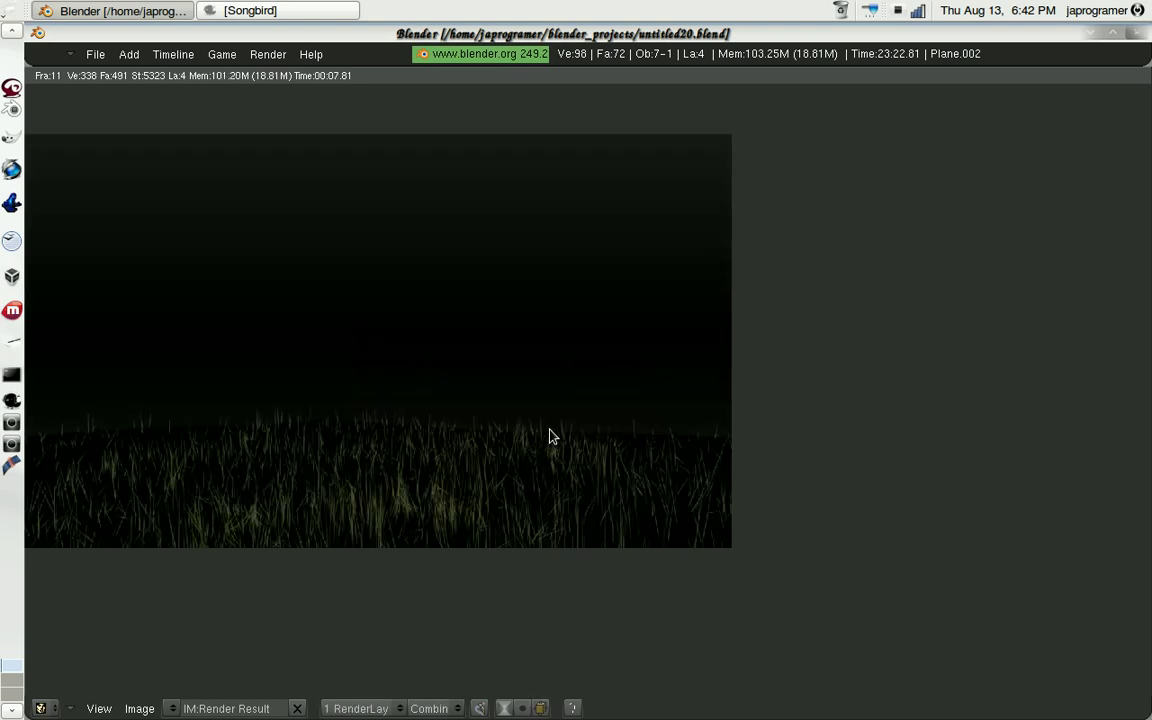
pyautogui.scroll(1, 547, 437)
pyautogui.scroll(2, 445, 494)
pyautogui.scroll(1, 500, 500)
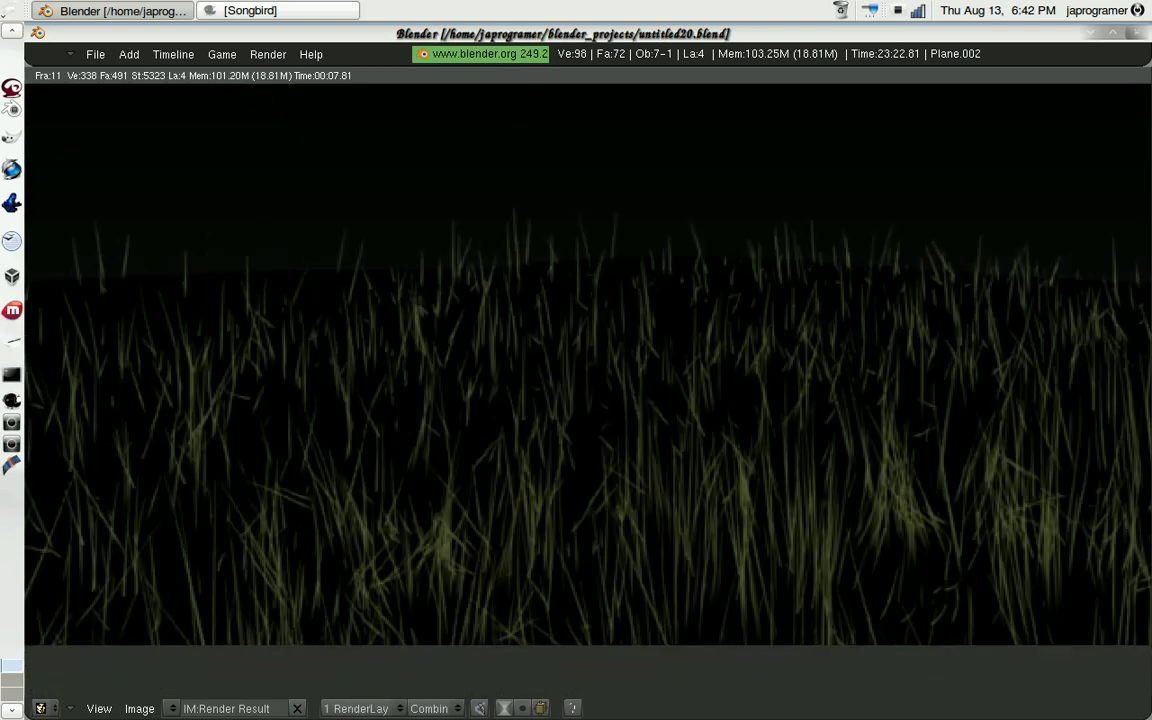
pyautogui.scroll(1, 668, 481)
pyautogui.scroll(1, 671, 473)
pyautogui.scroll(-2, 670, 472)
pyautogui.scroll(-1, 672, 472)
pyautogui.moveTo(673, 476)
pyautogui.mouseDown(button='middle')
pyautogui.moveTo(655, 522)
pyautogui.moveTo(599, 576)
pyautogui.mouseUp(button='middle')
pyautogui.scroll(-1, 605, 565)
pyautogui.keyDown('shift'); pyautogui.scroll(2, 610, 545); pyautogui.keyUp('shift')
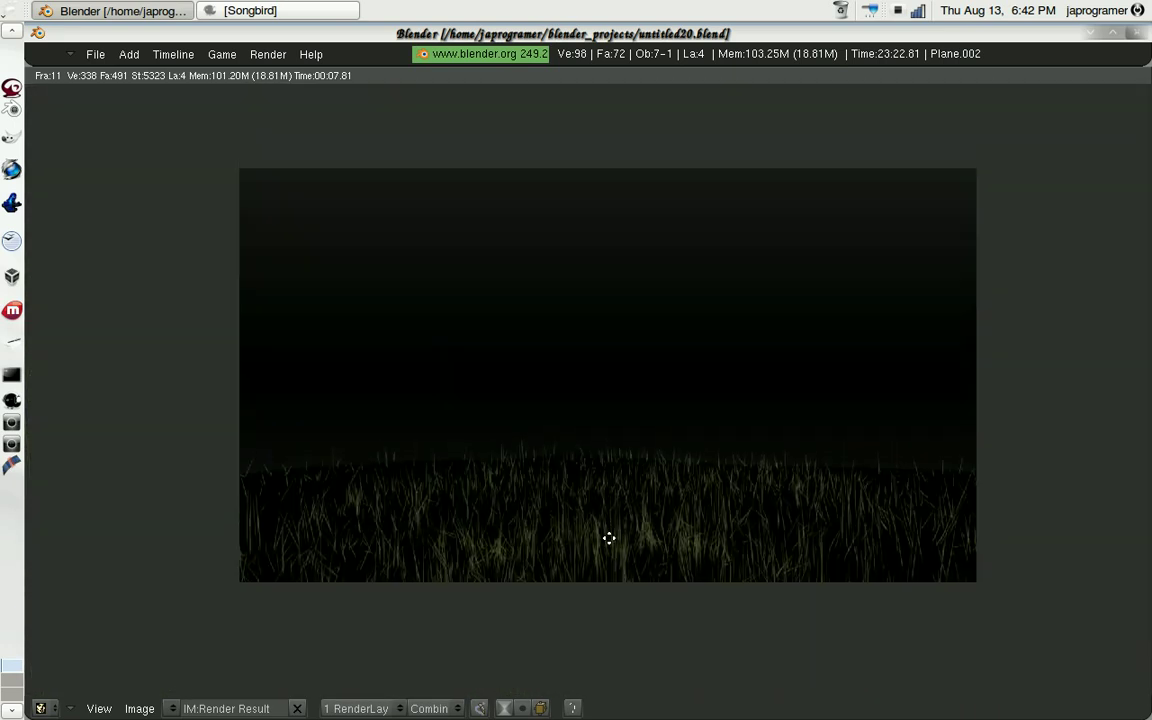
pyautogui.keyDown('shift'); pyautogui.scroll(1, 625, 545); pyautogui.keyUp('shift')
pyautogui.hotkey('ctrl', 'Up')
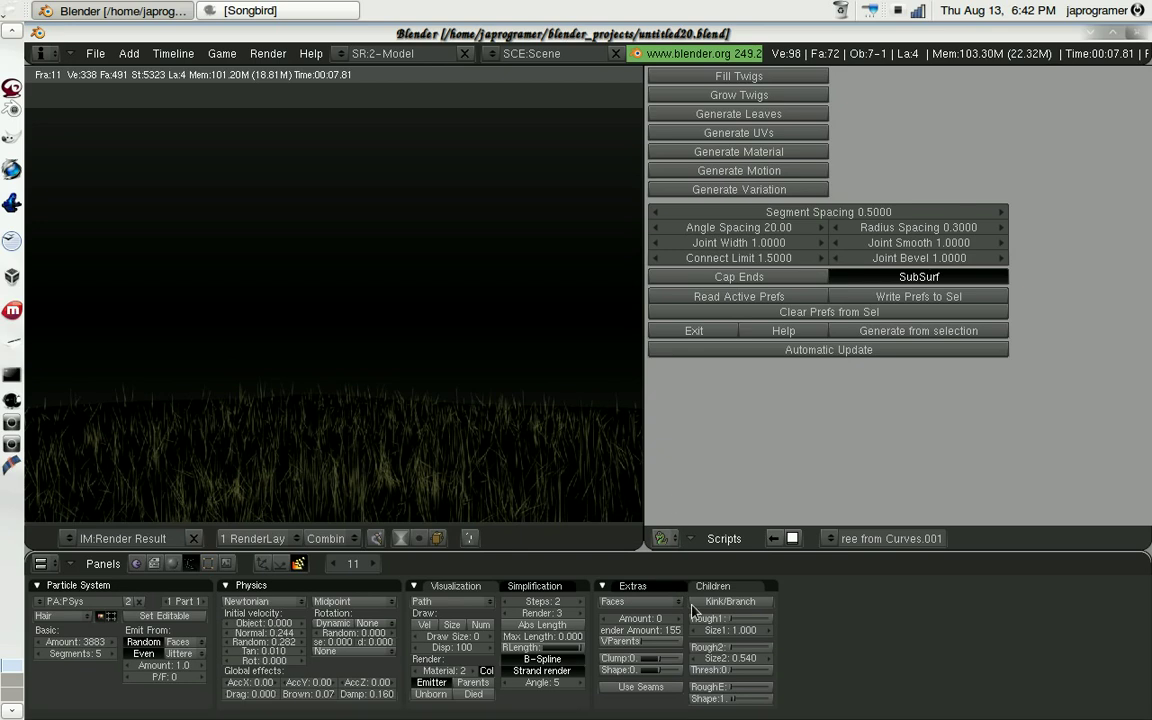
# Show the Render buttons maximized to full screen and enlarge the panels.
pyautogui.press('F10')
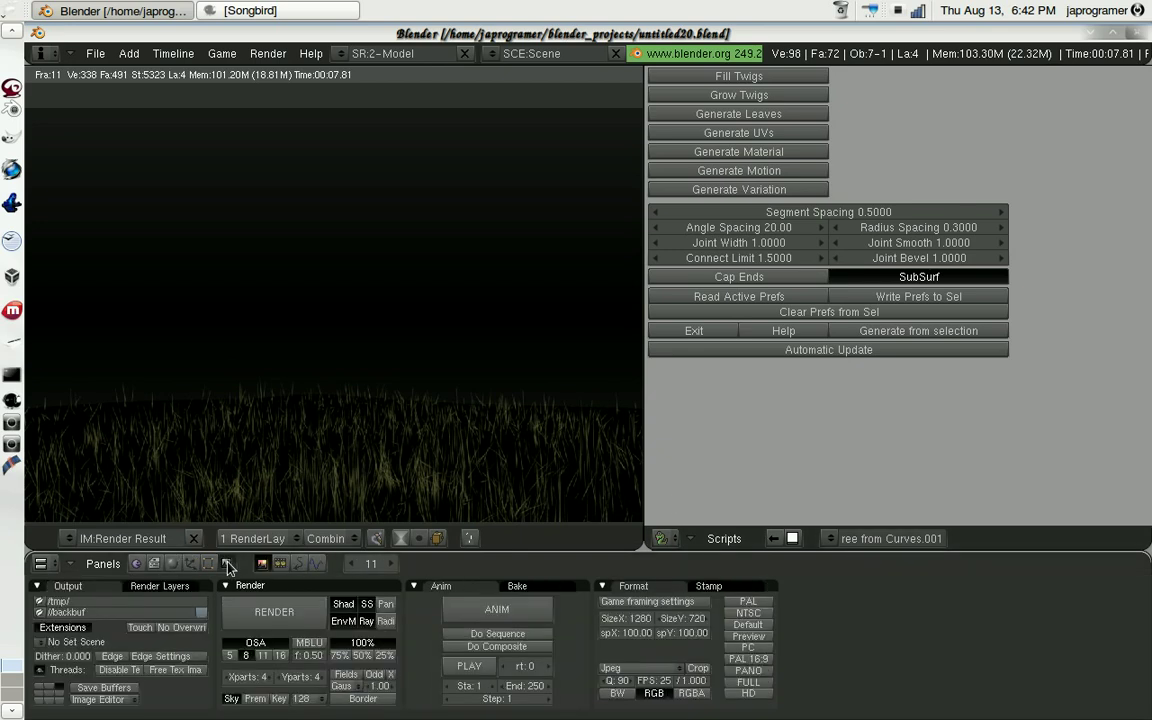
pyautogui.hotkey('ctrl', 'Up')
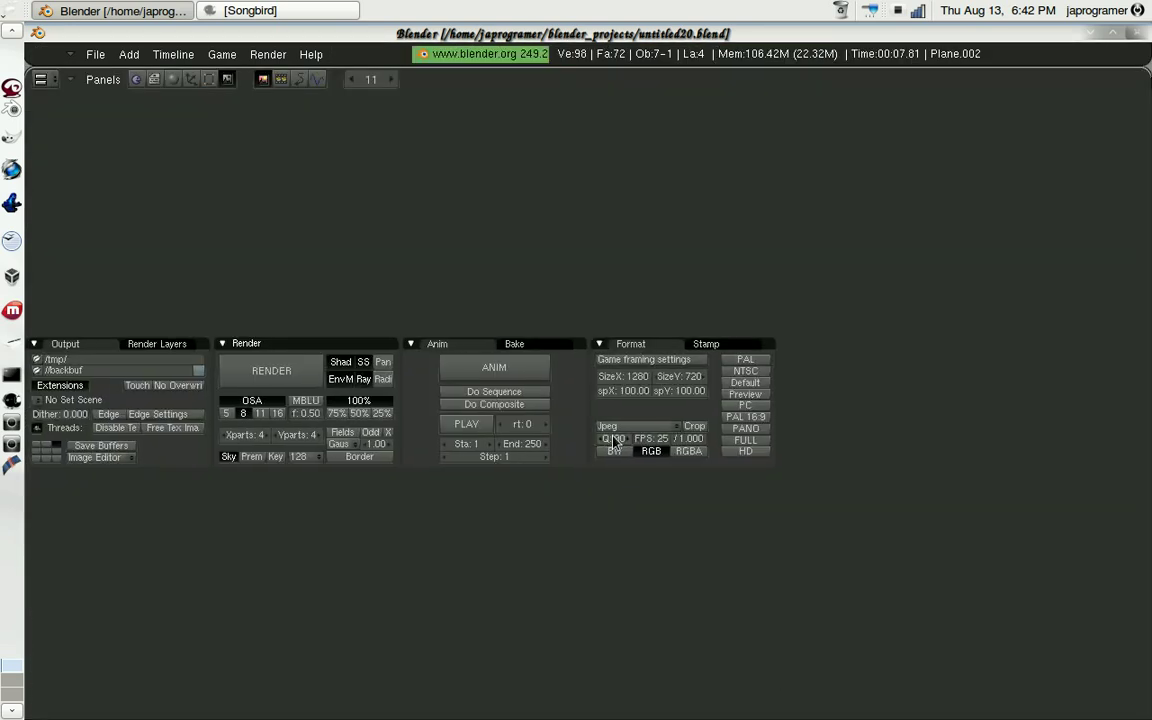
pyautogui.keyDown('ctrl'); pyautogui.moveTo(617, 420); pyautogui.dragTo(670, 409, button='middle'); pyautogui.keyUp('ctrl')
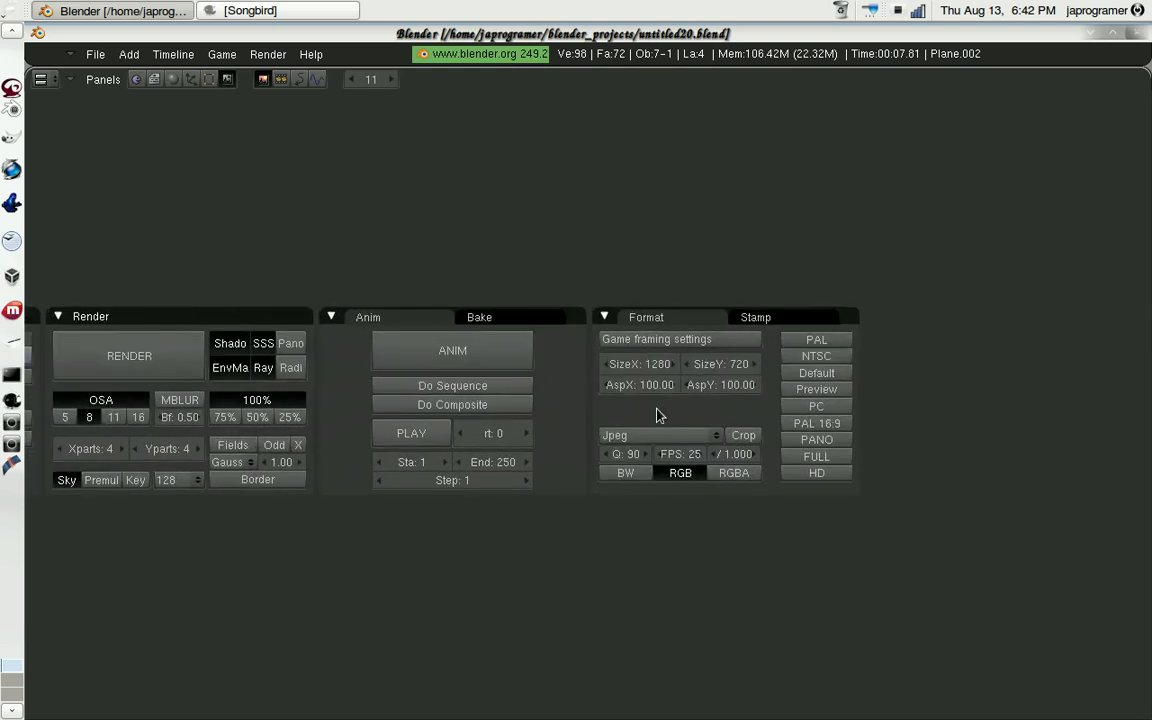
pyautogui.scroll(-1, 630, 398)
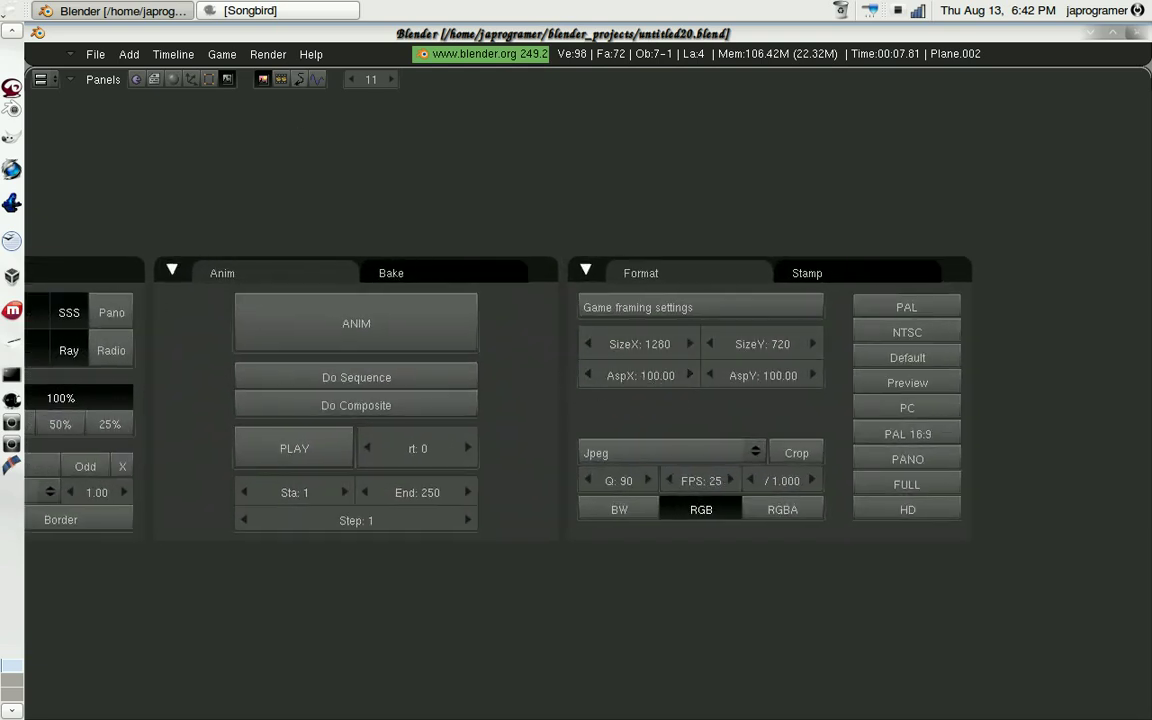
# Preview the MA:grass material as hair strands, then restore the split layout.
pyautogui.click(172, 80)
pyautogui.scroll(10, 576, 400)
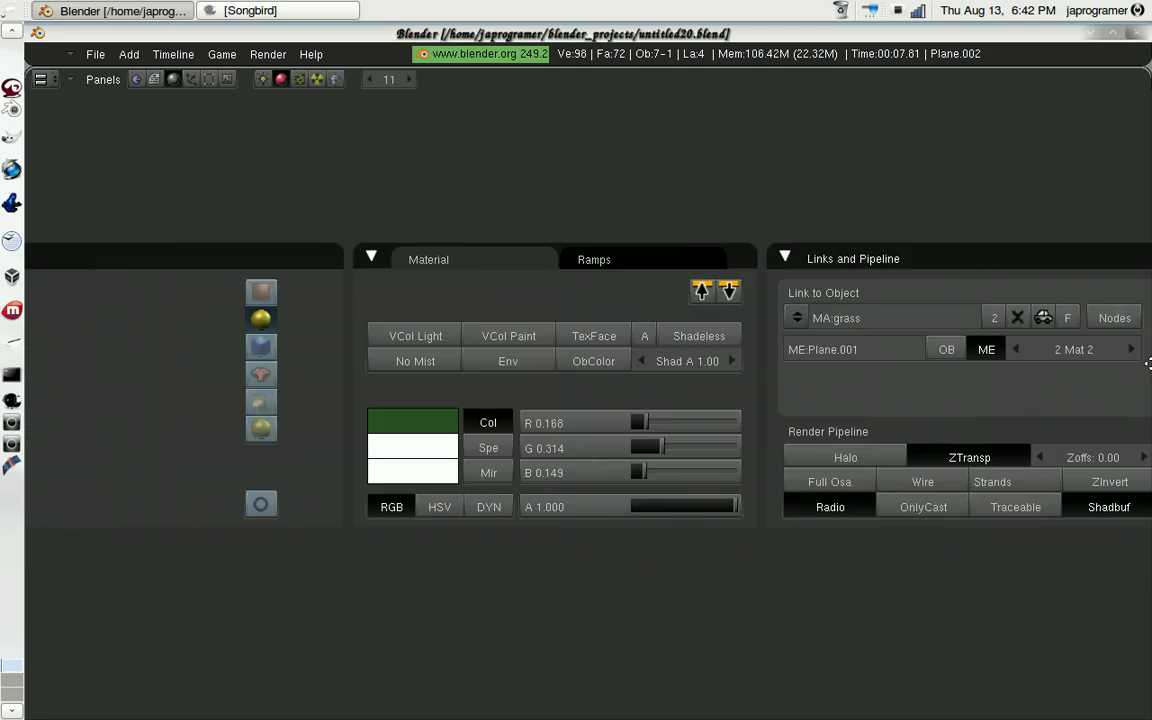
pyautogui.scroll(3, 576, 400)
pyautogui.click(355, 336)
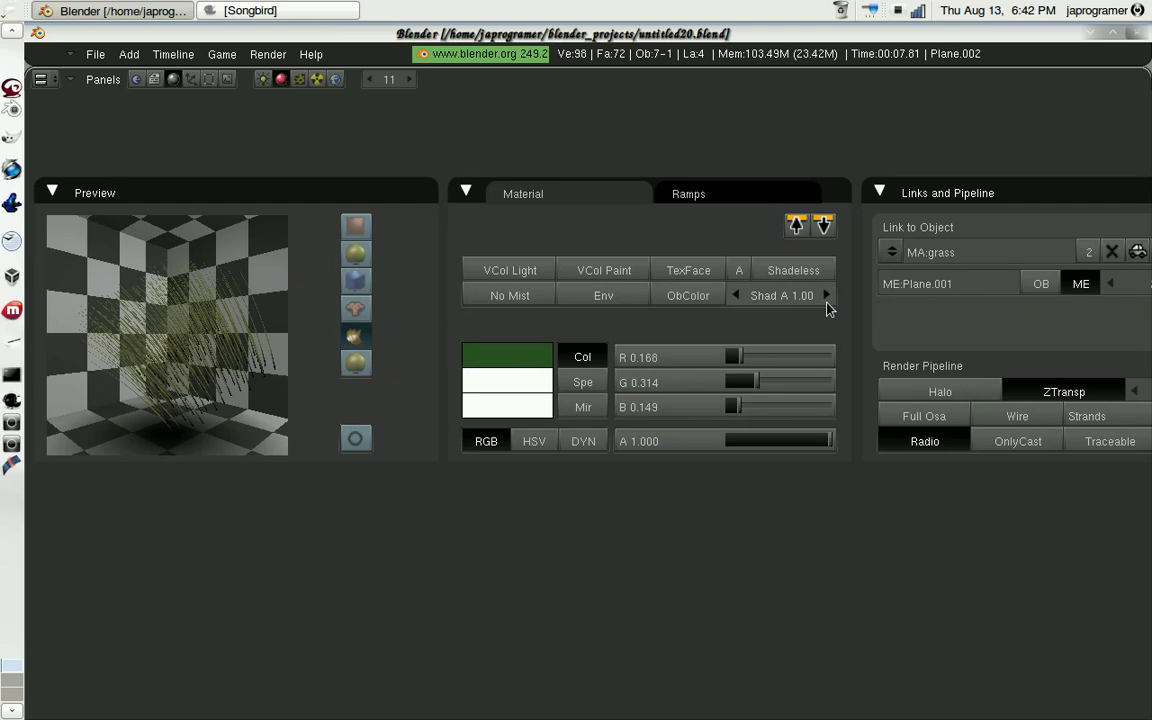
pyautogui.hotkey('ctrl', 'Down')
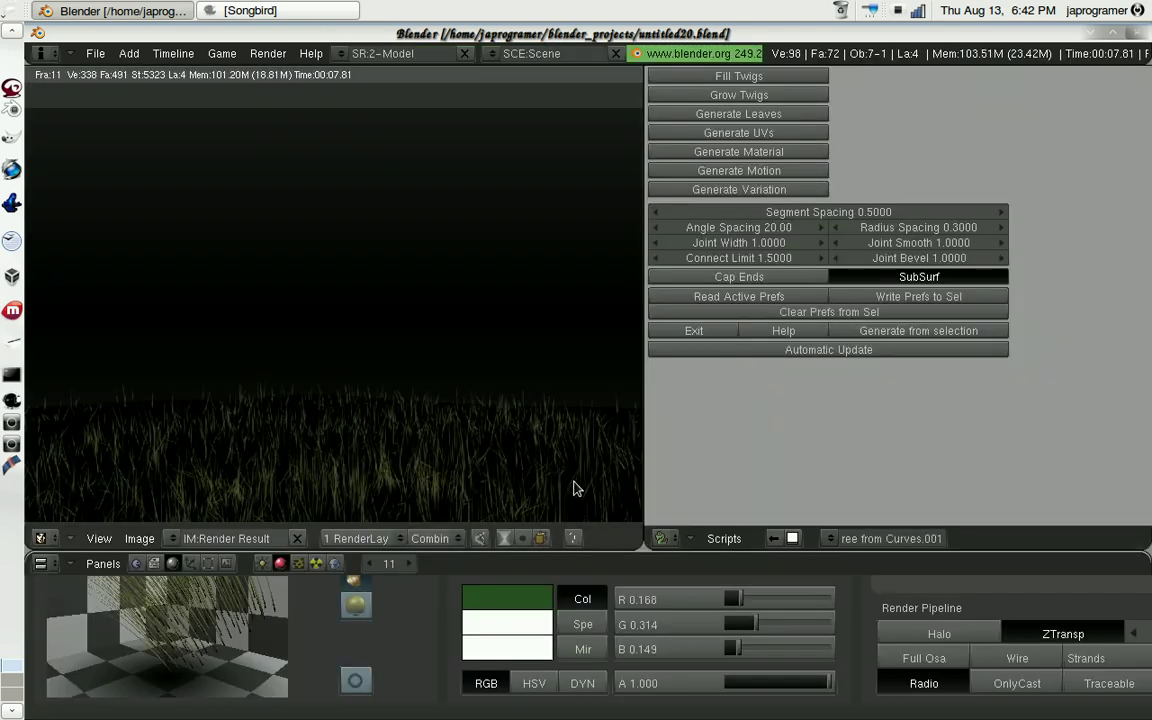
# Return to the 3D view, save over untitled20.blend, and show the acacia tree's layer.
pyautogui.scroll(-2, 470, 365)
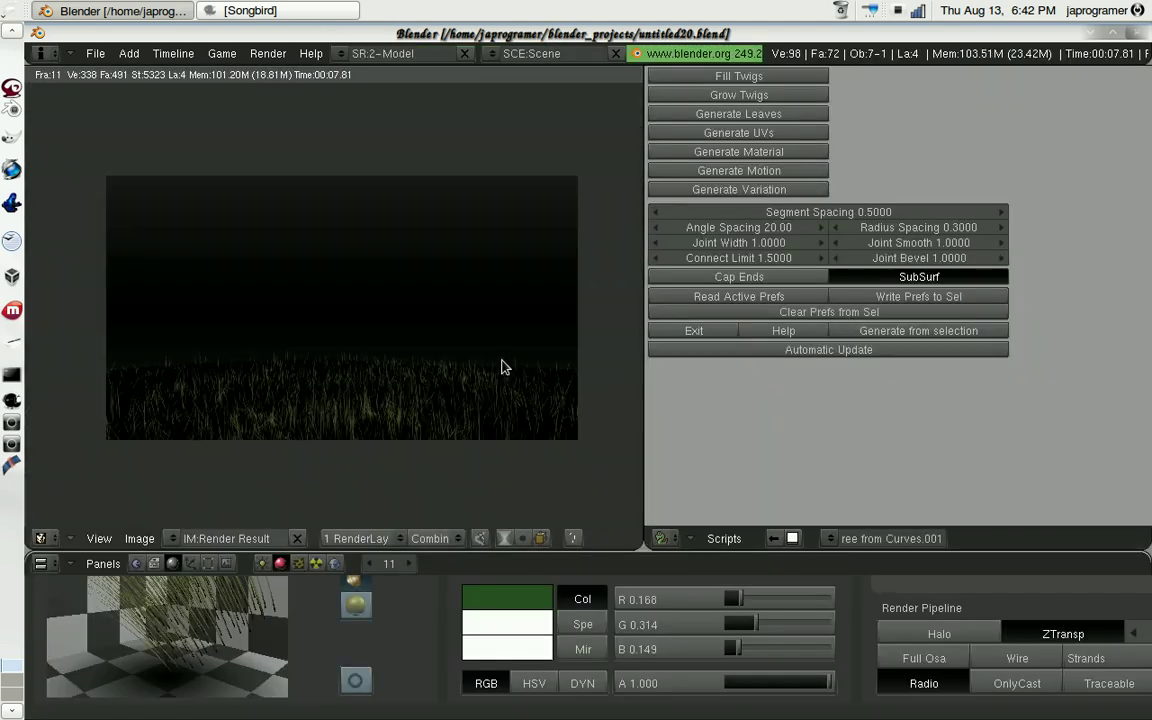
pyautogui.hotkey('shift', 'F5')
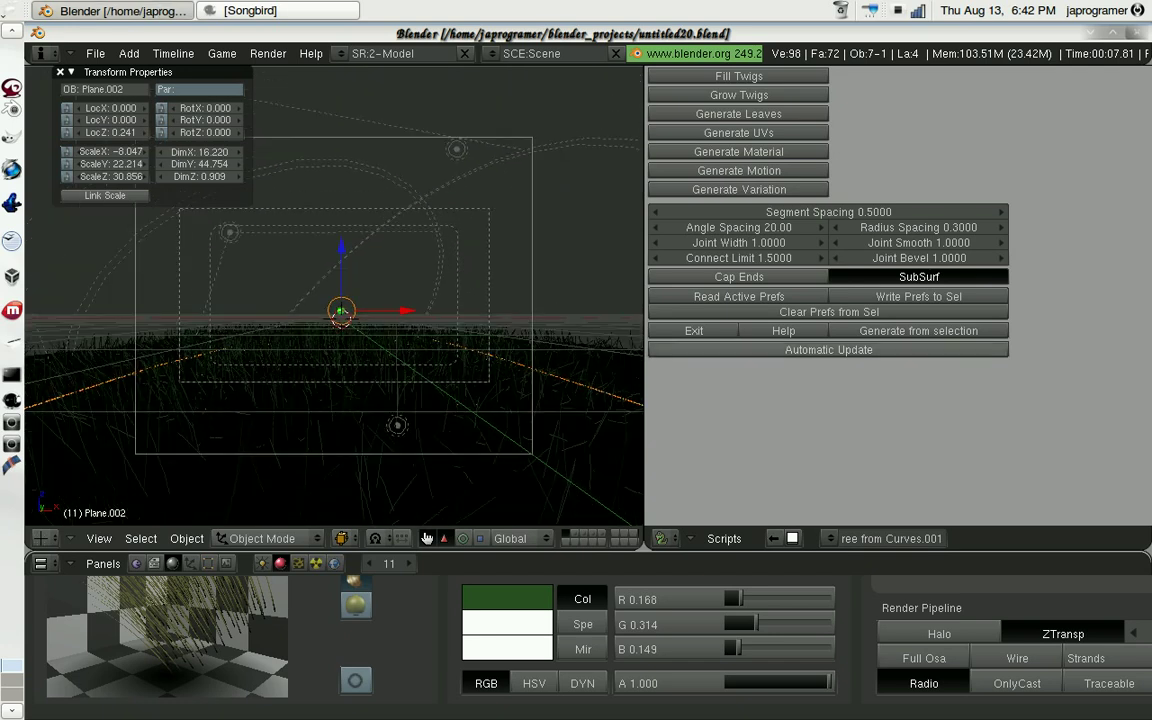
pyautogui.hotkey('ctrl', 'w')
pyautogui.click(410, 322)
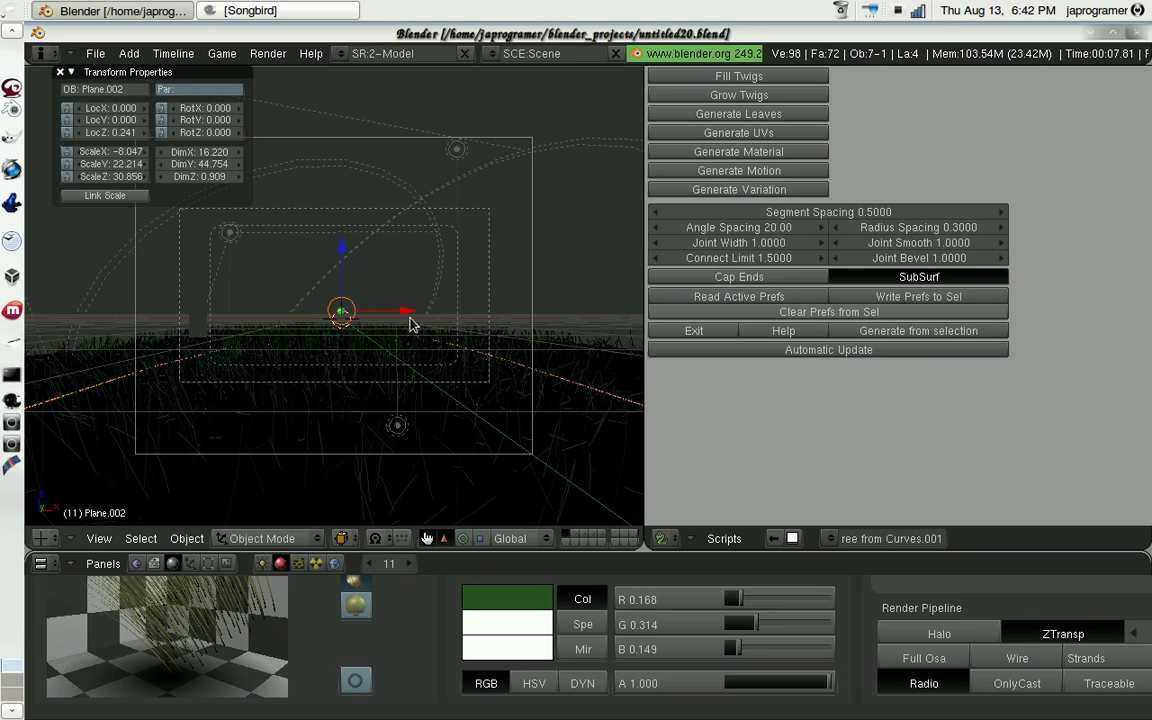
pyautogui.click(584, 542)
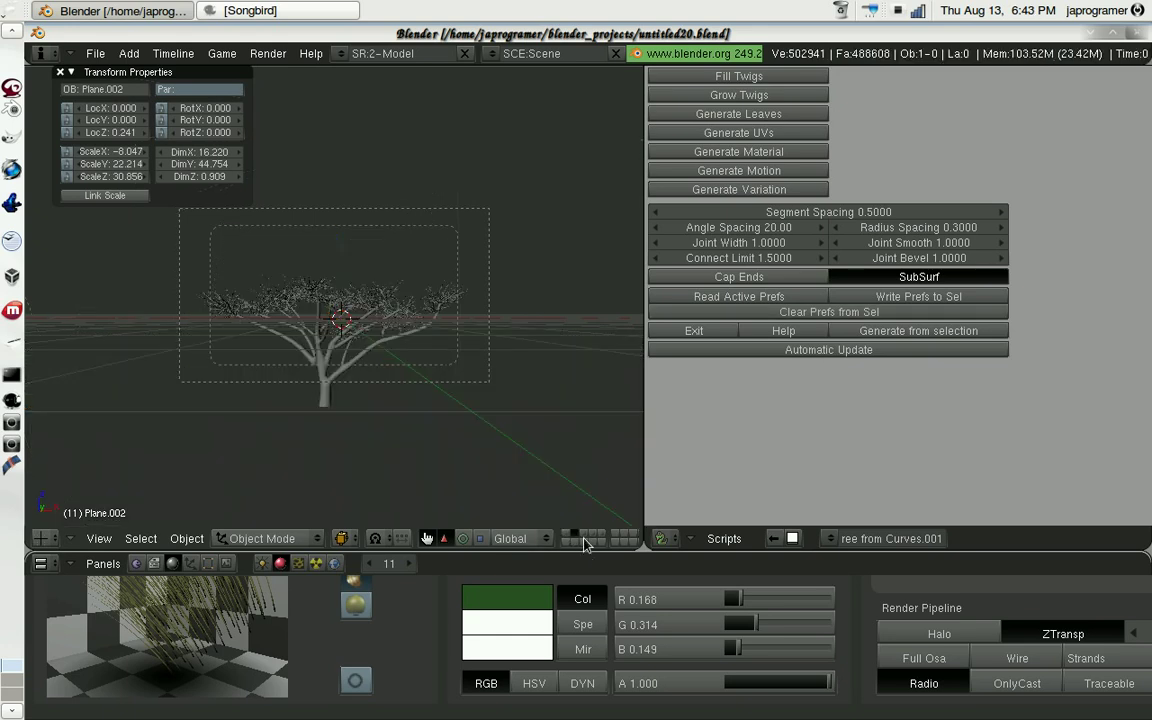
# Set tree_Curve's draw type to Bounds and save over the blend file.
pyautogui.rightClick(390, 345)
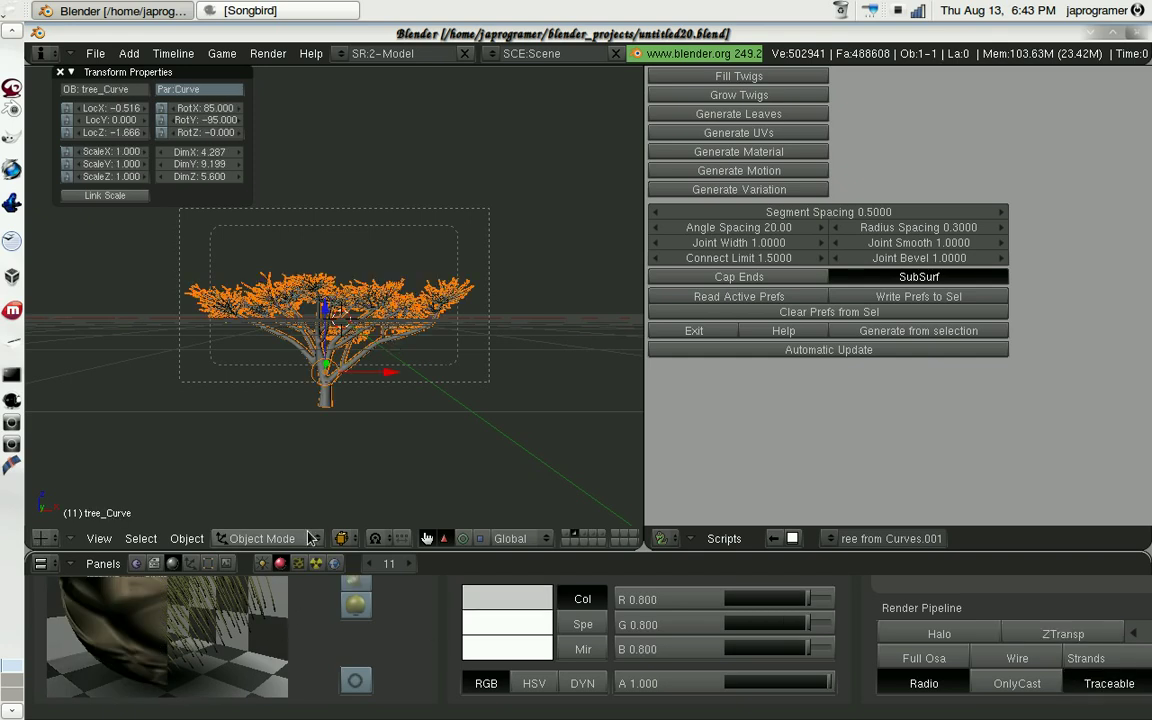
pyautogui.click(344, 538)
pyautogui.click(353, 522)
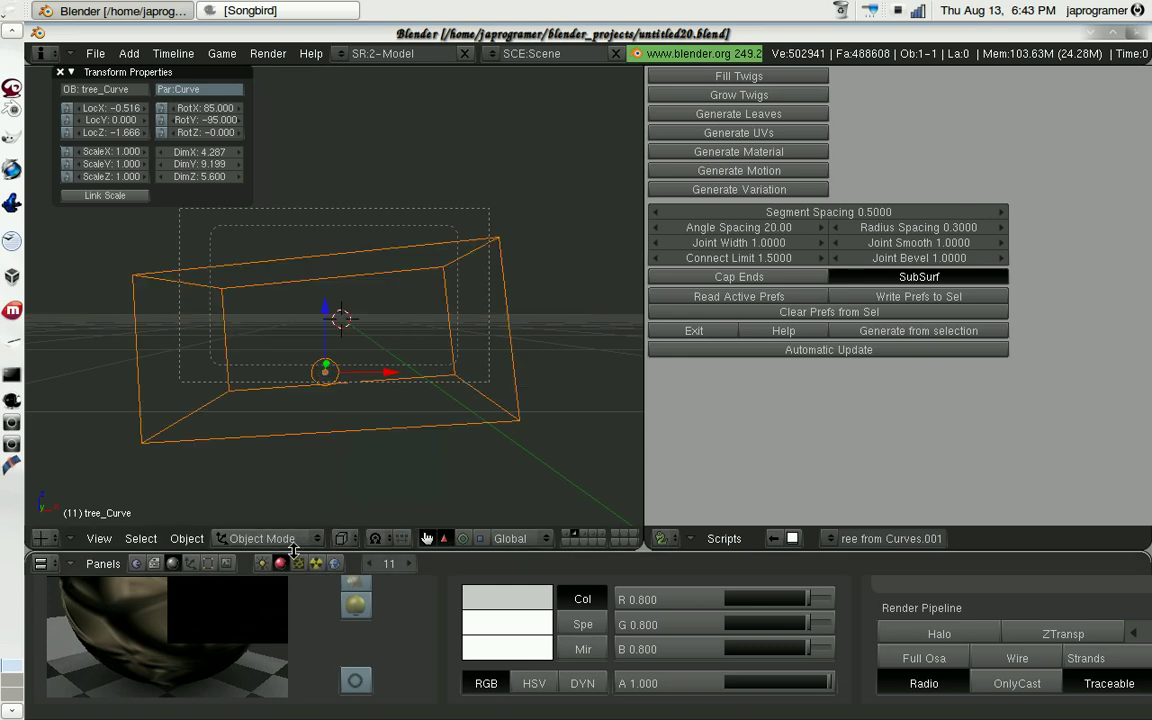
pyautogui.press('F9')
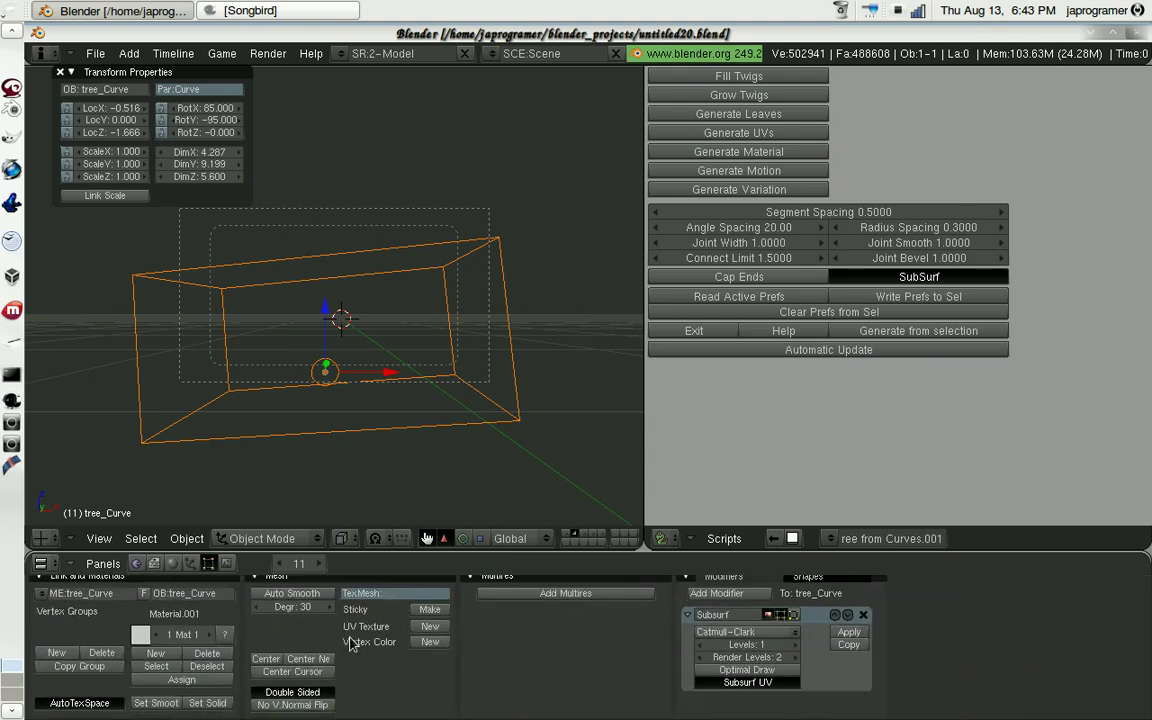
pyautogui.scroll(1, 535, 655)
pyautogui.press('F7')
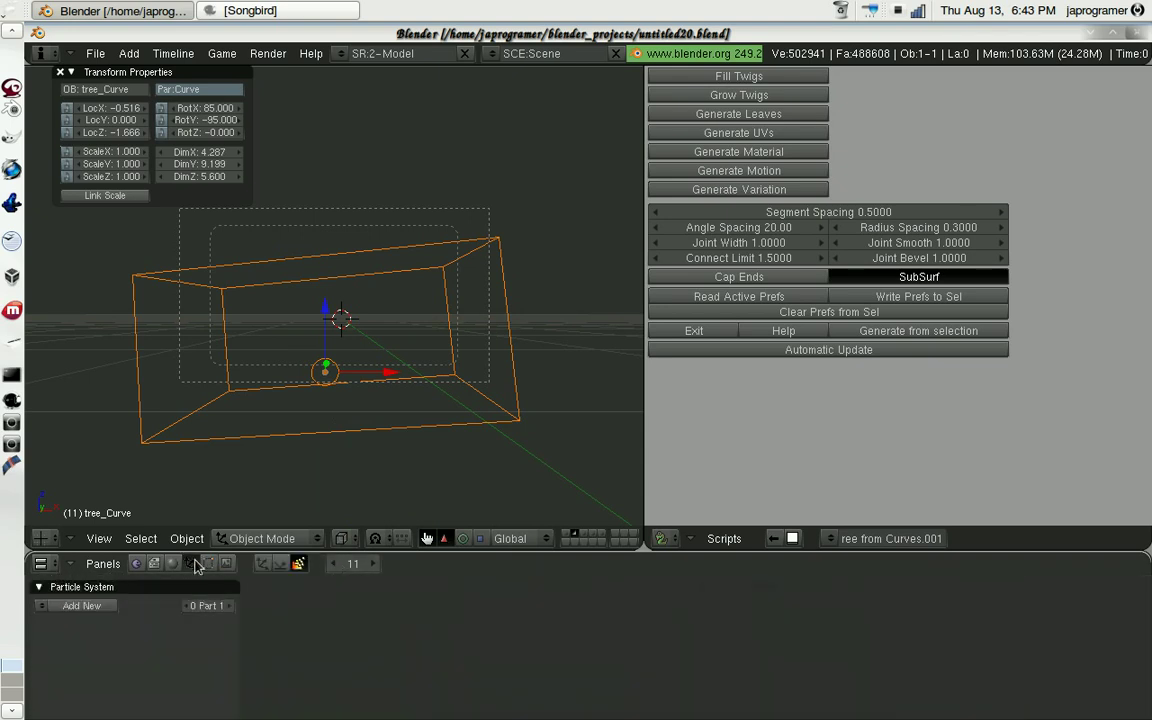
pyautogui.click(260, 564)
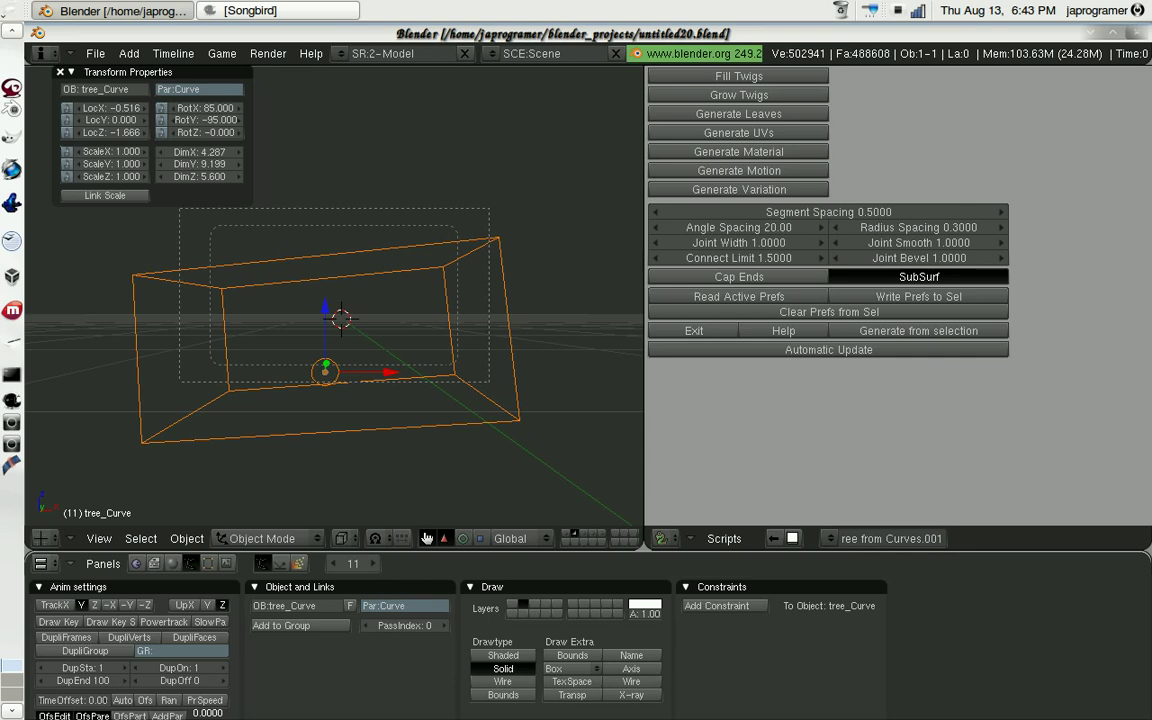
pyautogui.click(504, 695)
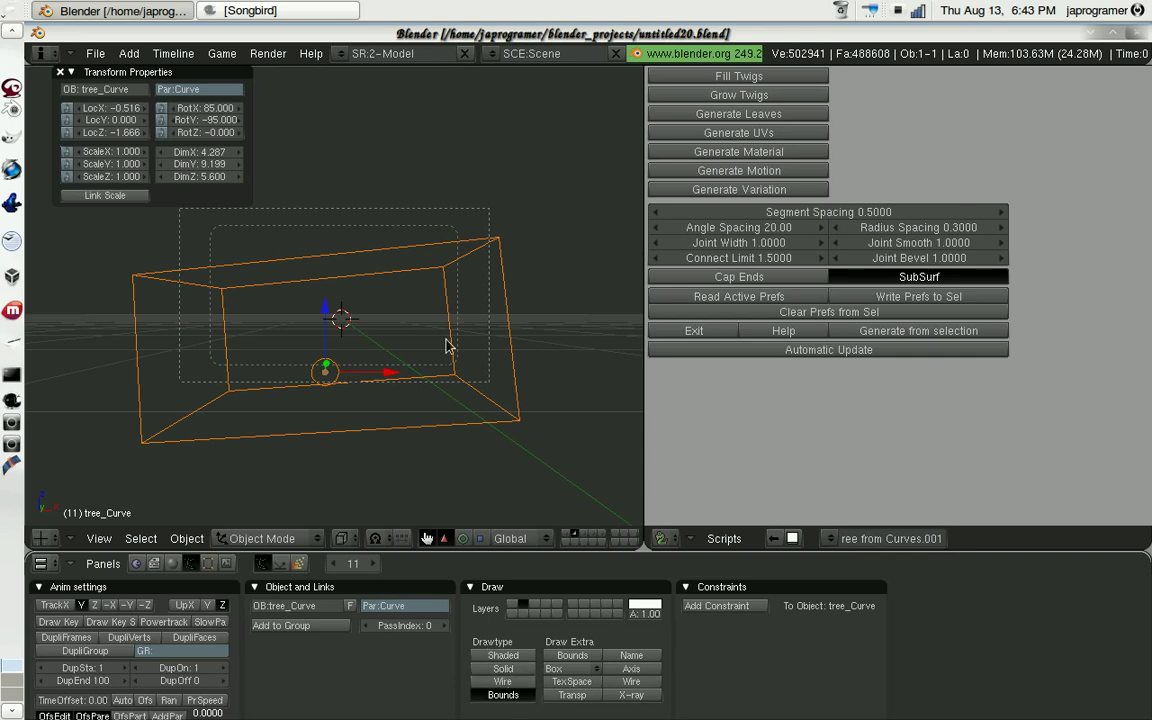
pyautogui.hotkey('ctrl', 'w')
pyautogui.click(503, 372)
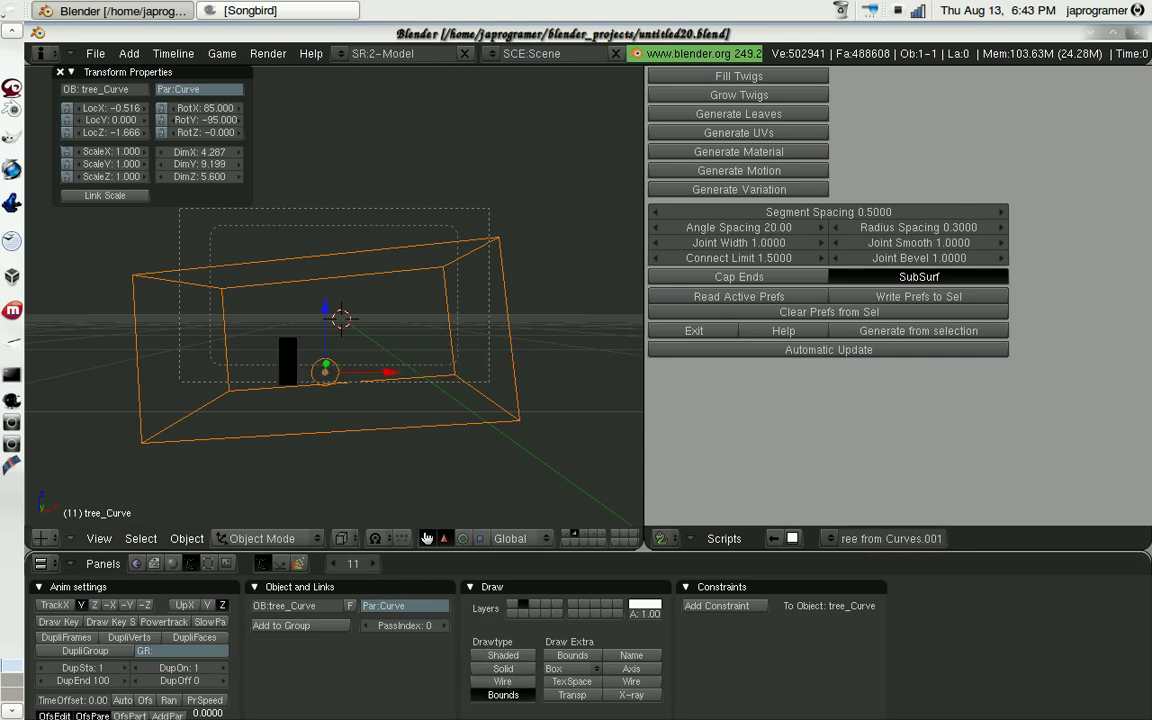
# Join the Tree from Curves script area into the viewport, save again, and quit Blender.
pyautogui.rightClick(643, 385)
pyautogui.click(600, 393)
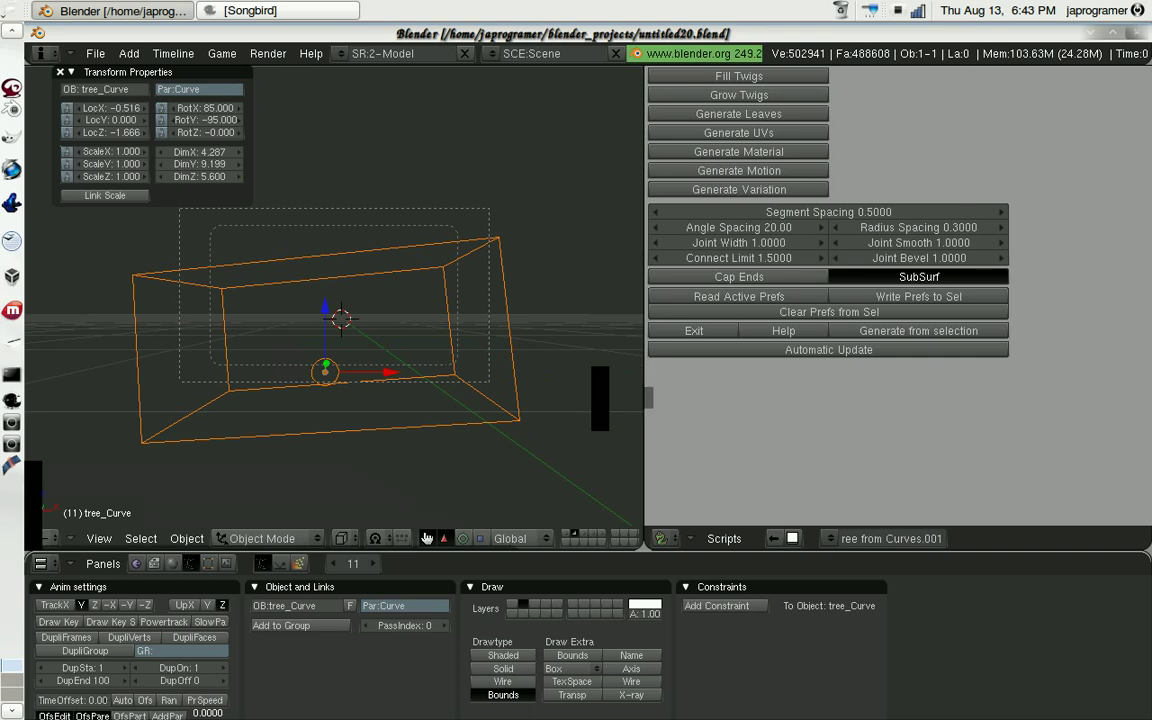
pyautogui.click(793, 363)
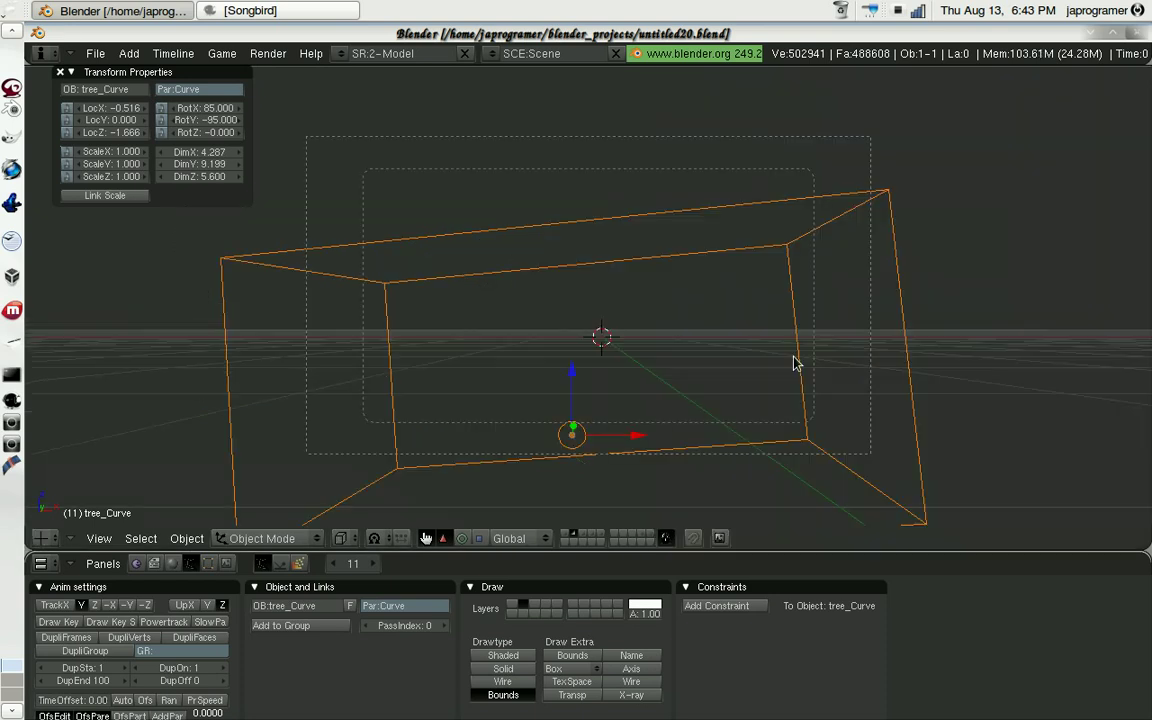
pyautogui.hotkey('ctrl', 'w')
pyautogui.click(622, 418)
pyautogui.scroll(2, 514, 257)
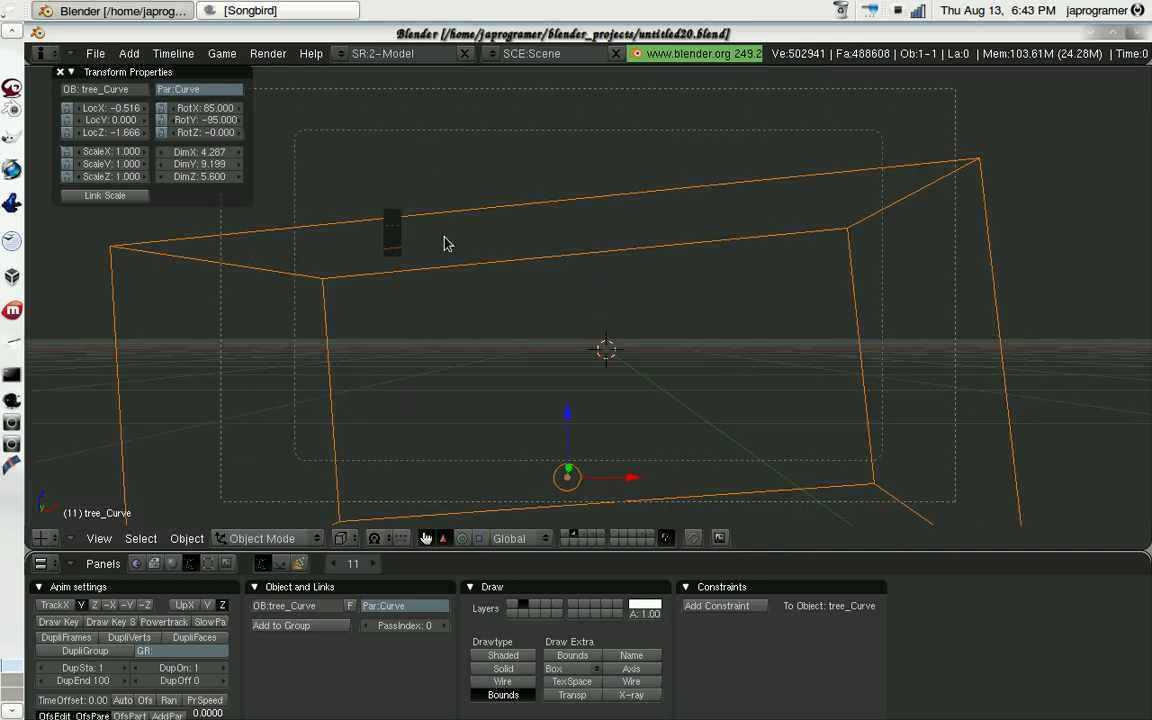
pyautogui.hotkey('ctrl', 'q')
# Browse from the Home Folder into Pictures and open tree.jpg with Image Viewer.
pyautogui.click(10, 10)
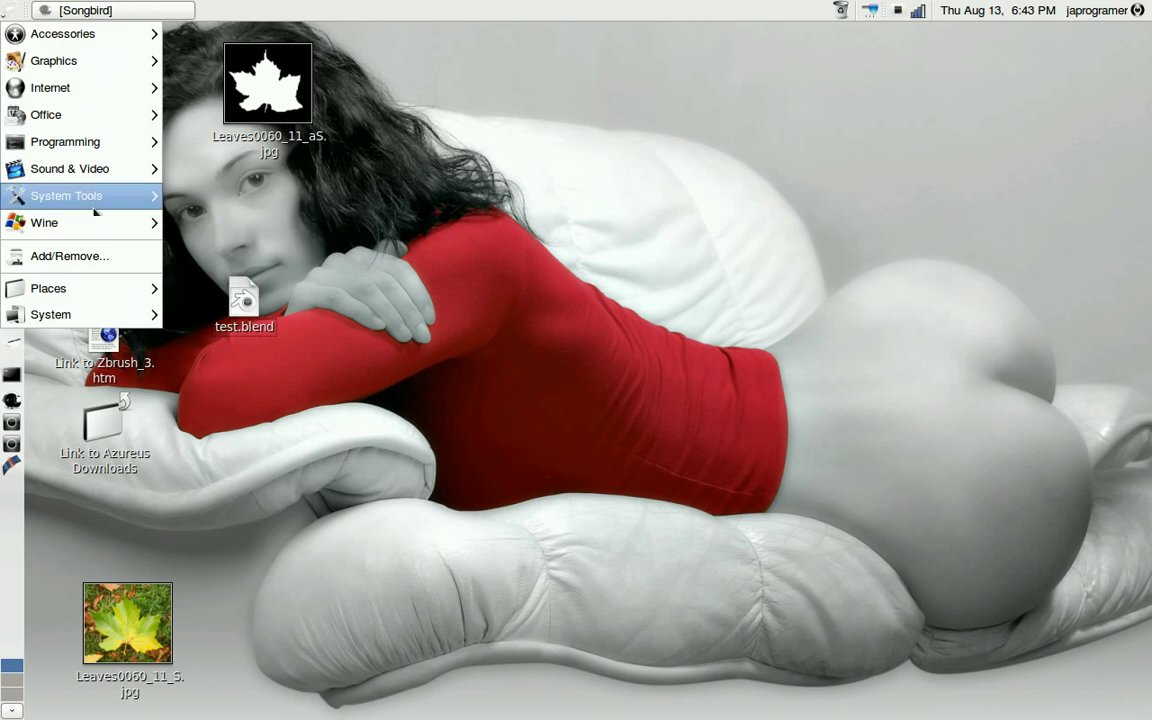
pyautogui.moveTo(48, 288)
pyautogui.click(200, 290)
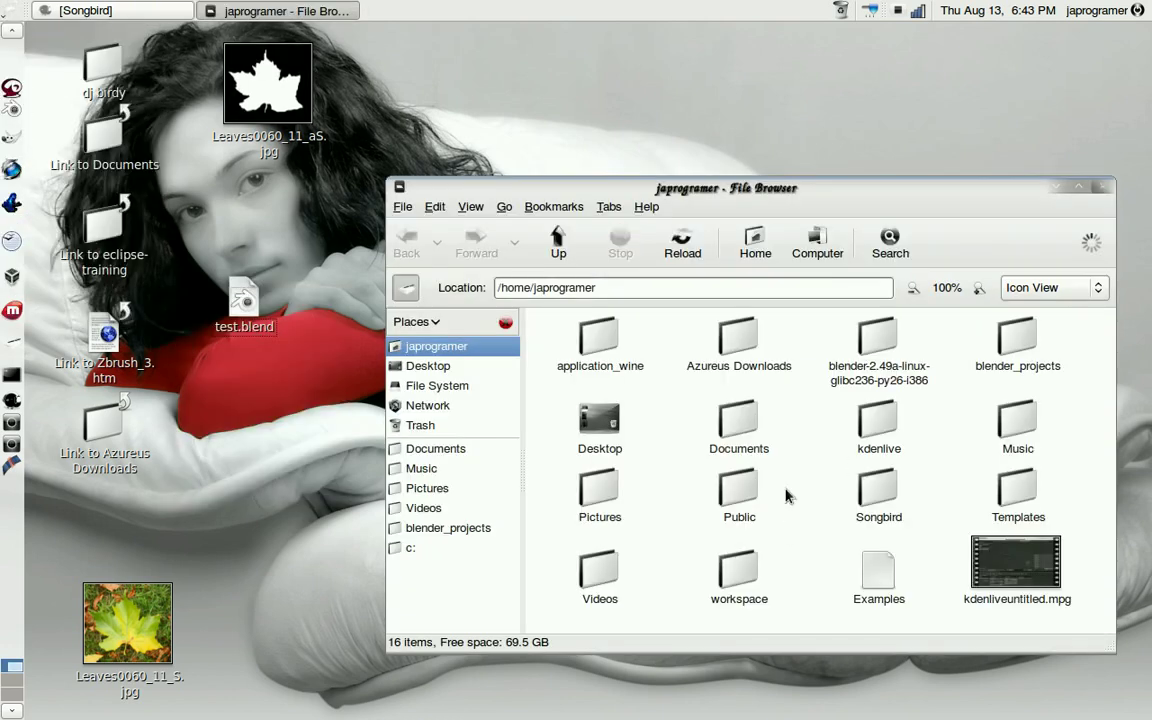
pyautogui.doubleClick(605, 480)
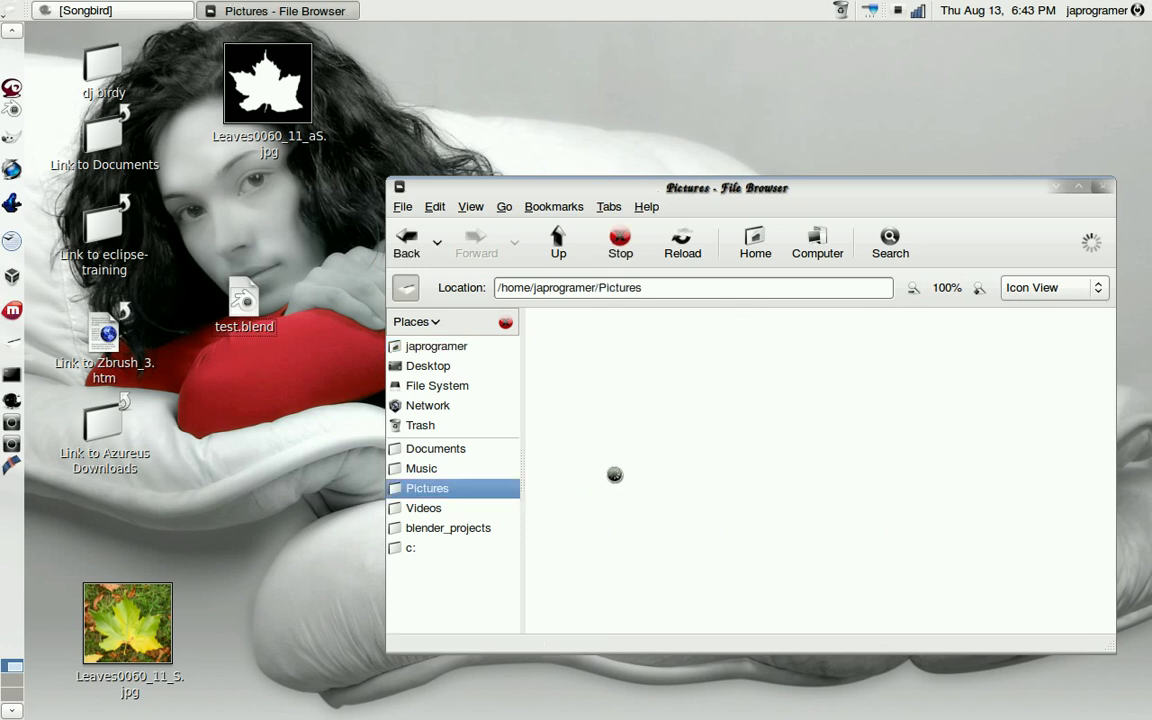
pyautogui.scroll(-3, 848, 444)
pyautogui.scroll(-3, 848, 444)
pyautogui.scroll(5, 848, 444)
pyautogui.scroll(-5, 848, 444)
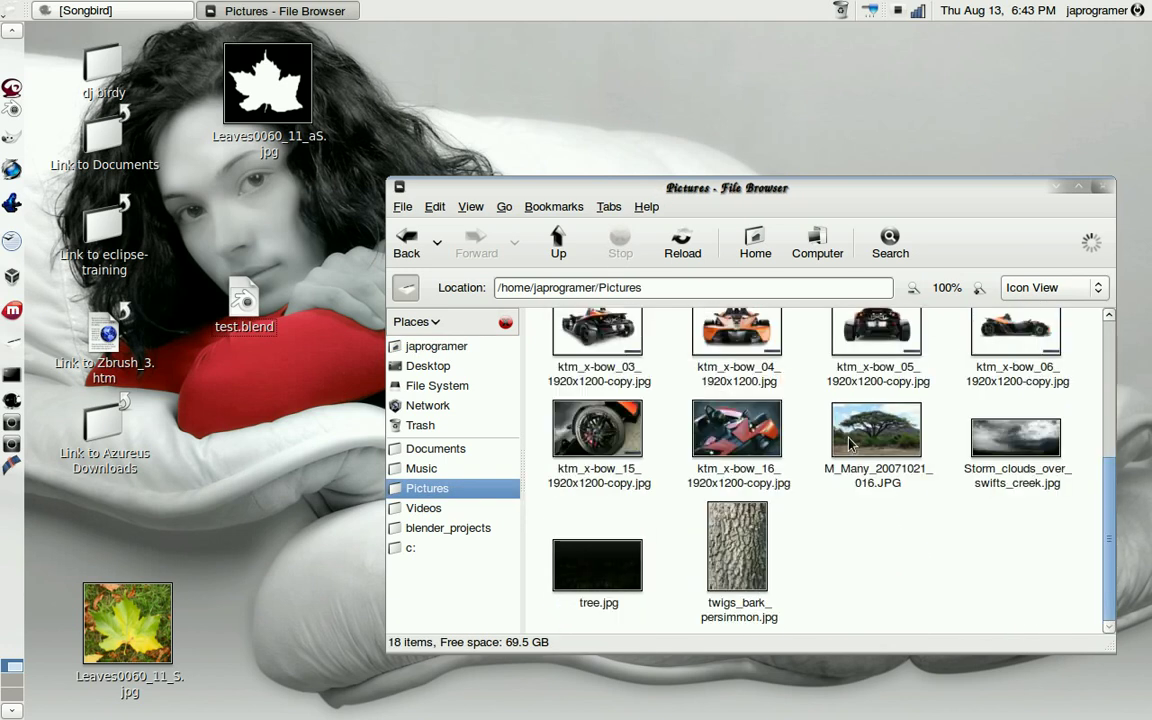
pyautogui.rightClick(612, 592)
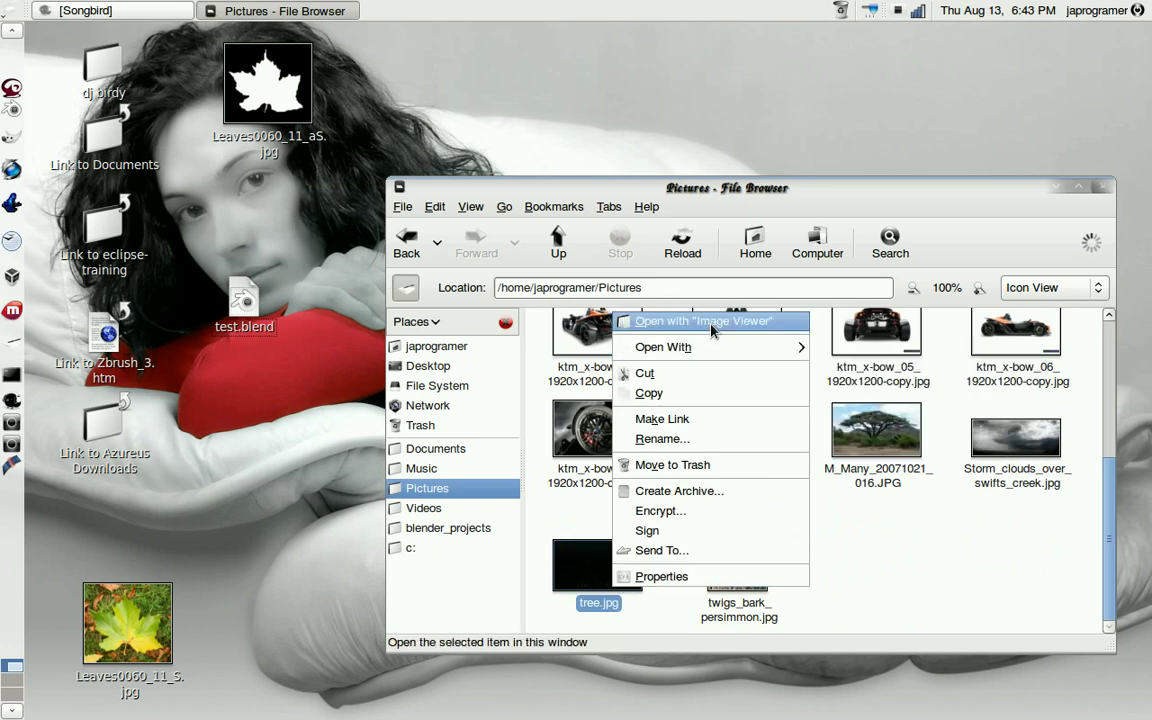
pyautogui.click(660, 321)
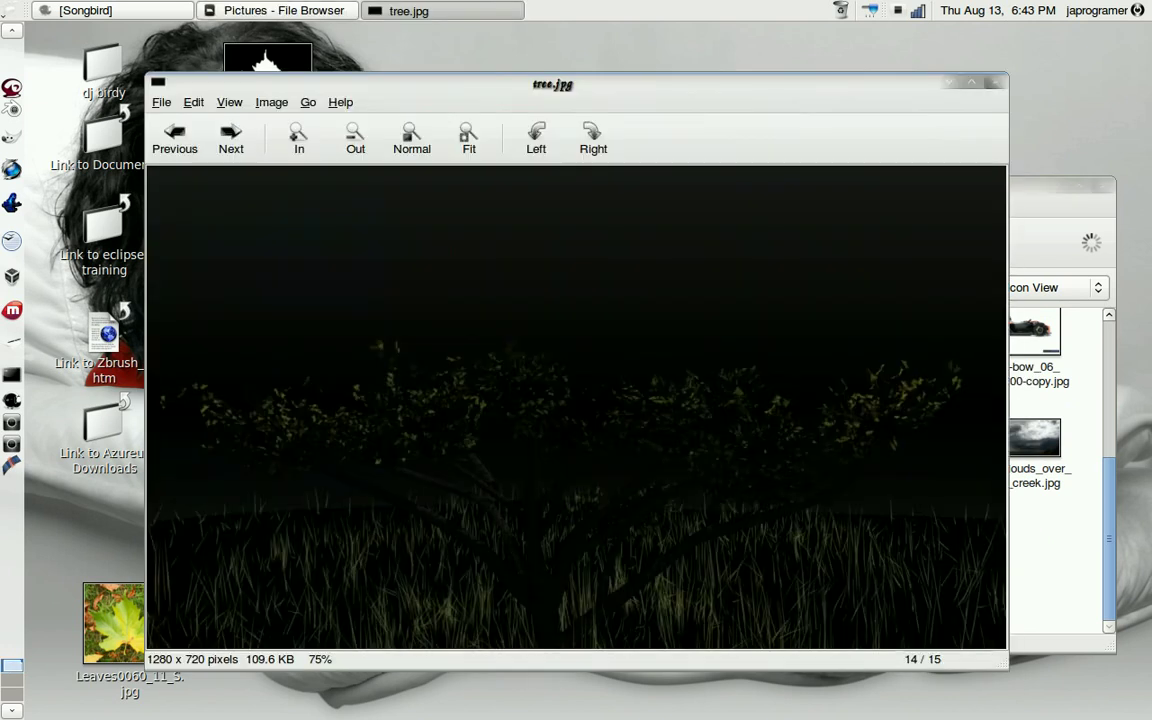
# Show tree.jpg full screen, zoom in and pan across the grass.
pyautogui.click(272, 102)
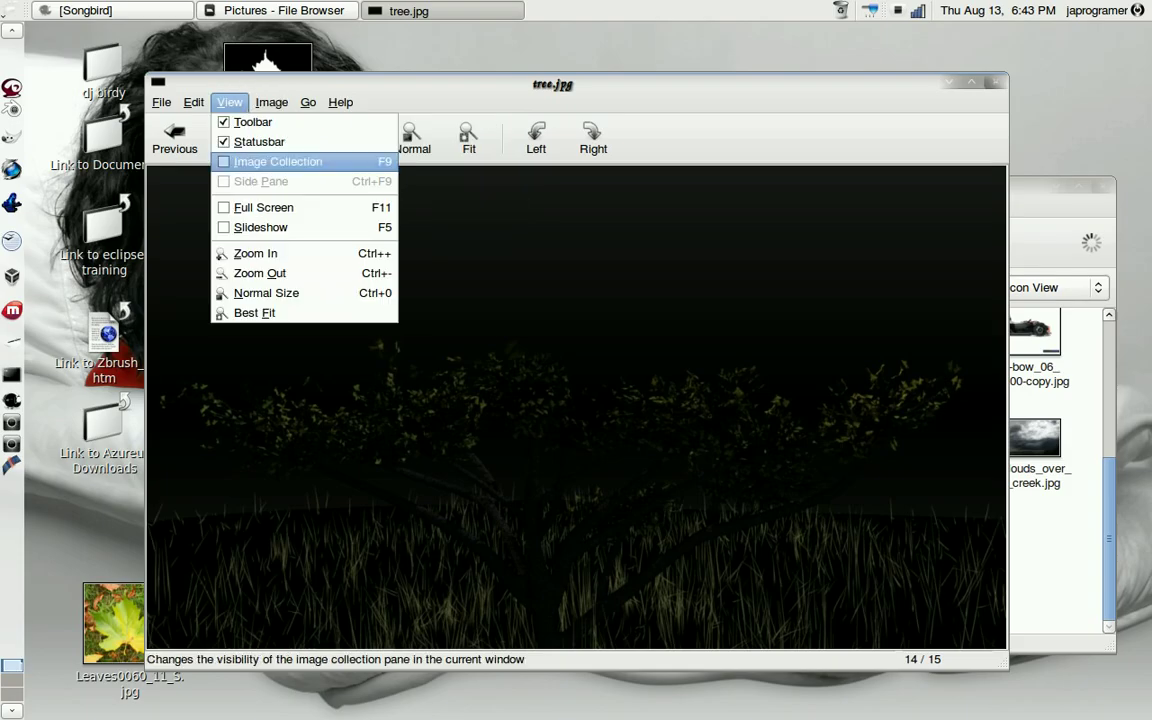
pyautogui.click(240, 183)
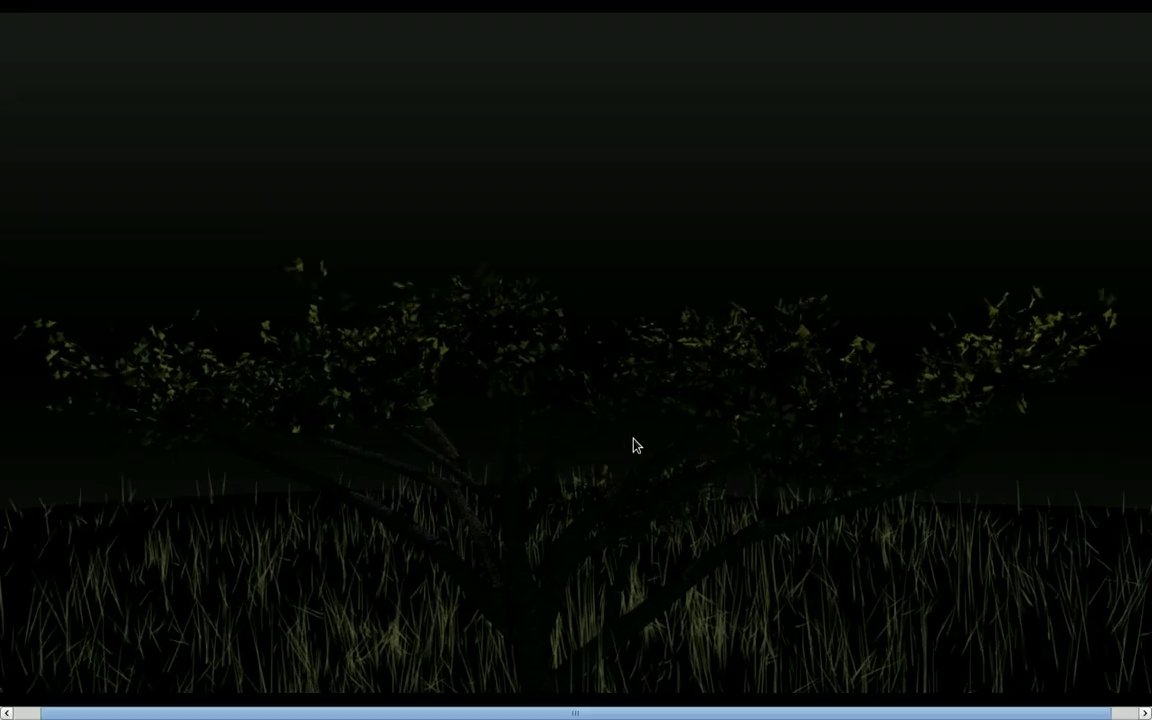
pyautogui.scroll(1, 633, 445)
pyautogui.scroll(1, 615, 458)
pyautogui.scroll(1, 564, 498)
pyautogui.scroll(1, 564, 498)
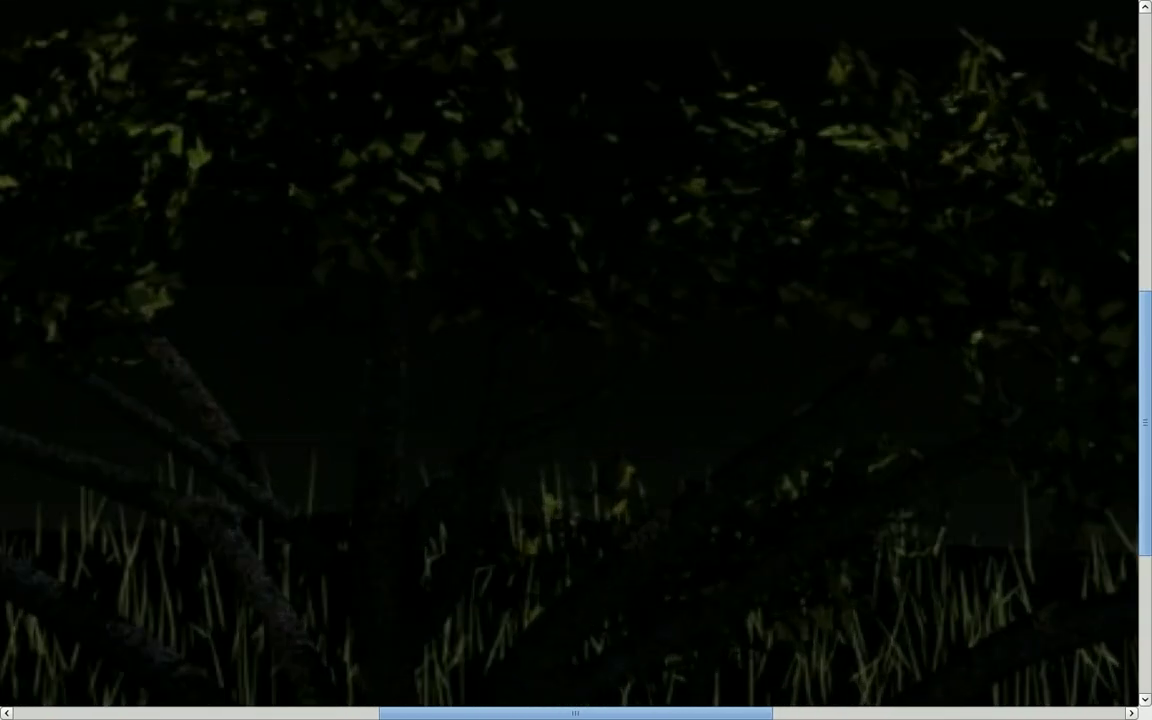
pyautogui.moveTo(470, 545); pyautogui.dragTo(828, 115)
pyautogui.moveTo(655, 481); pyautogui.dragTo(465, 301)
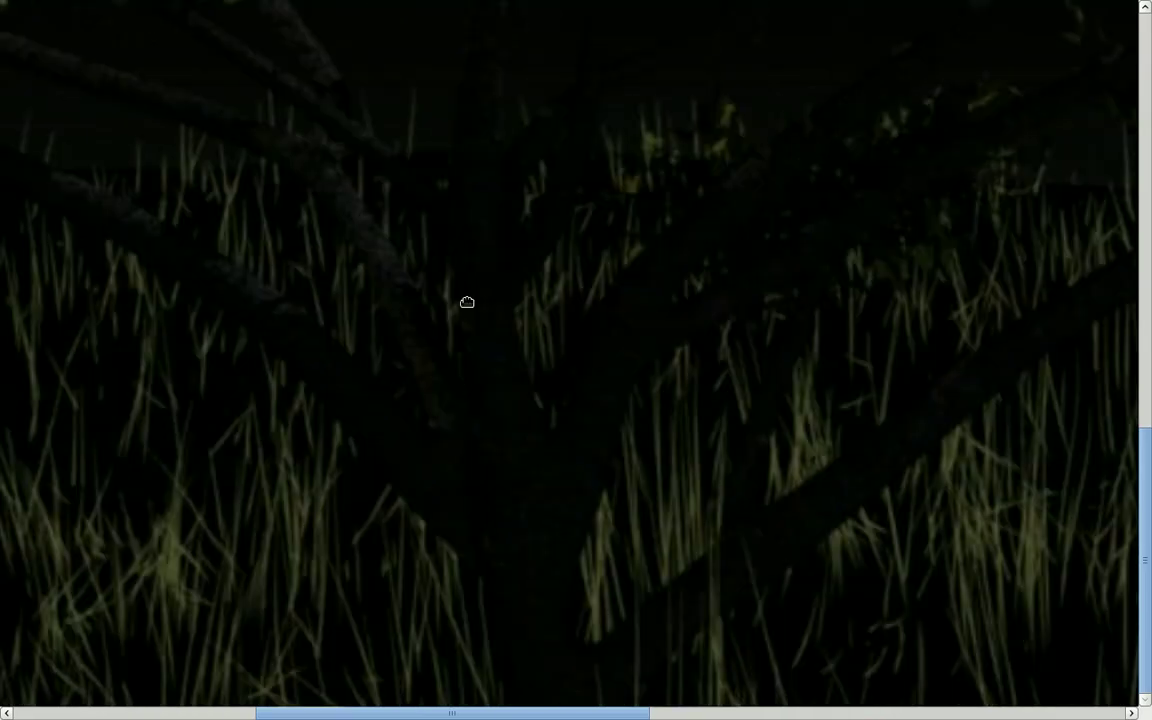
pyautogui.moveTo(491, 548)
pyautogui.mouseDown()
pyautogui.moveTo(640, 473)
pyautogui.moveTo(1148, 571)
pyautogui.mouseUp()
# Zoom back out, leave full screen, and close the image viewer.
pyautogui.scroll(-1, 789, 337)
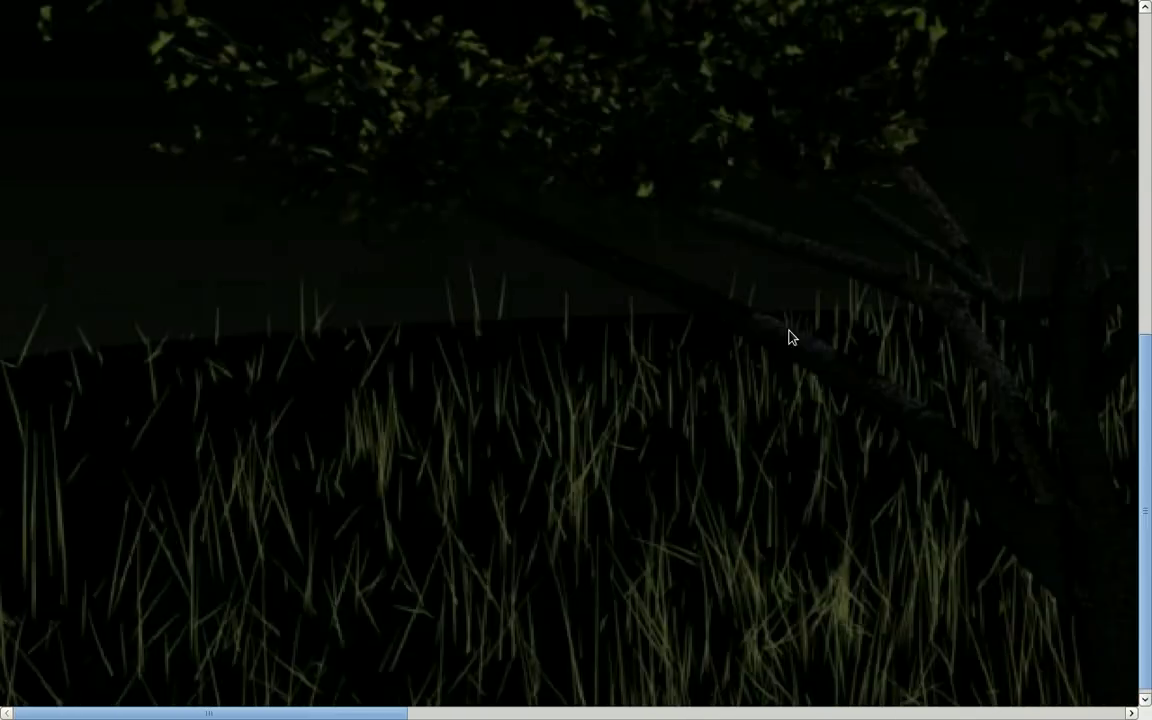
pyautogui.scroll(-1, 787, 324)
pyautogui.scroll(-1, 797, 332)
pyautogui.scroll(-1, 818, 360)
pyautogui.scroll(-1, 820, 361)
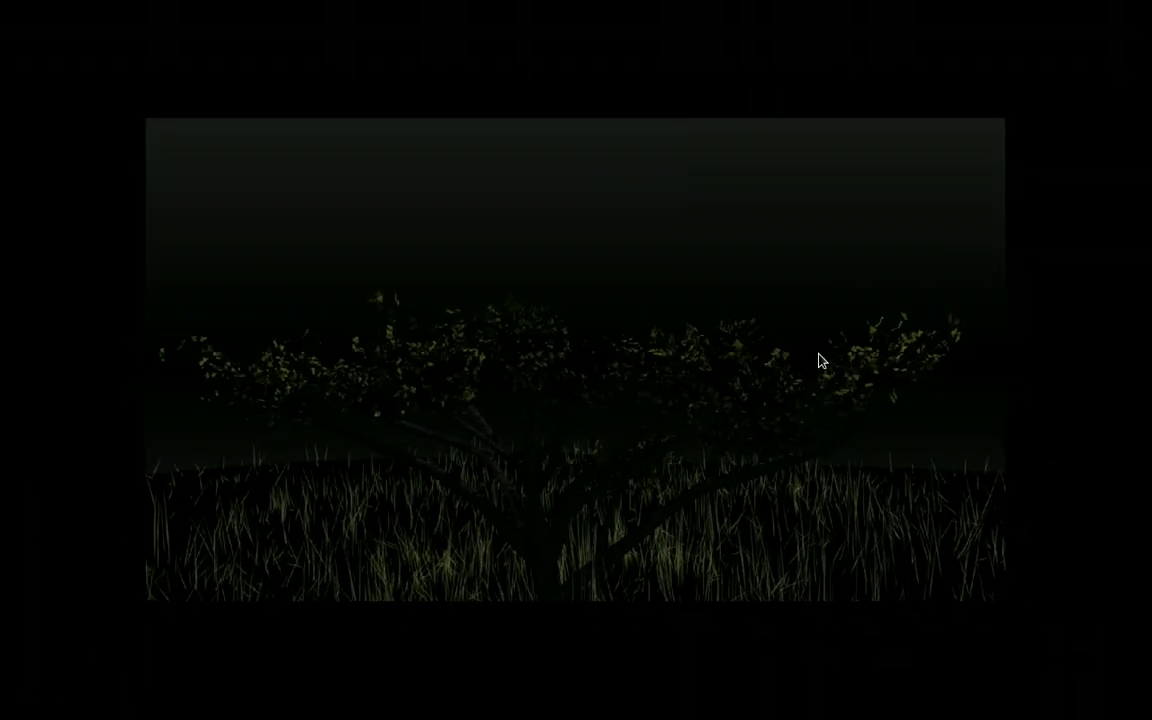
pyautogui.scroll(-1, 820, 361)
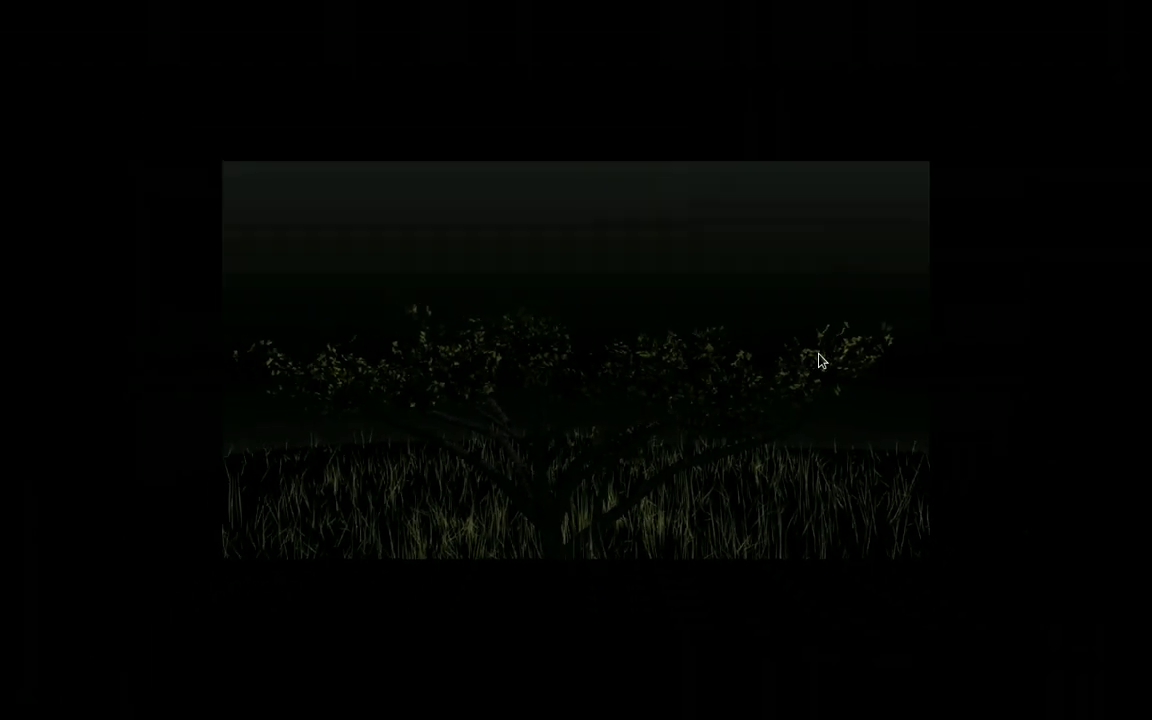
pyautogui.scroll(-1, 820, 361)
pyautogui.scroll(-1, 820, 361)
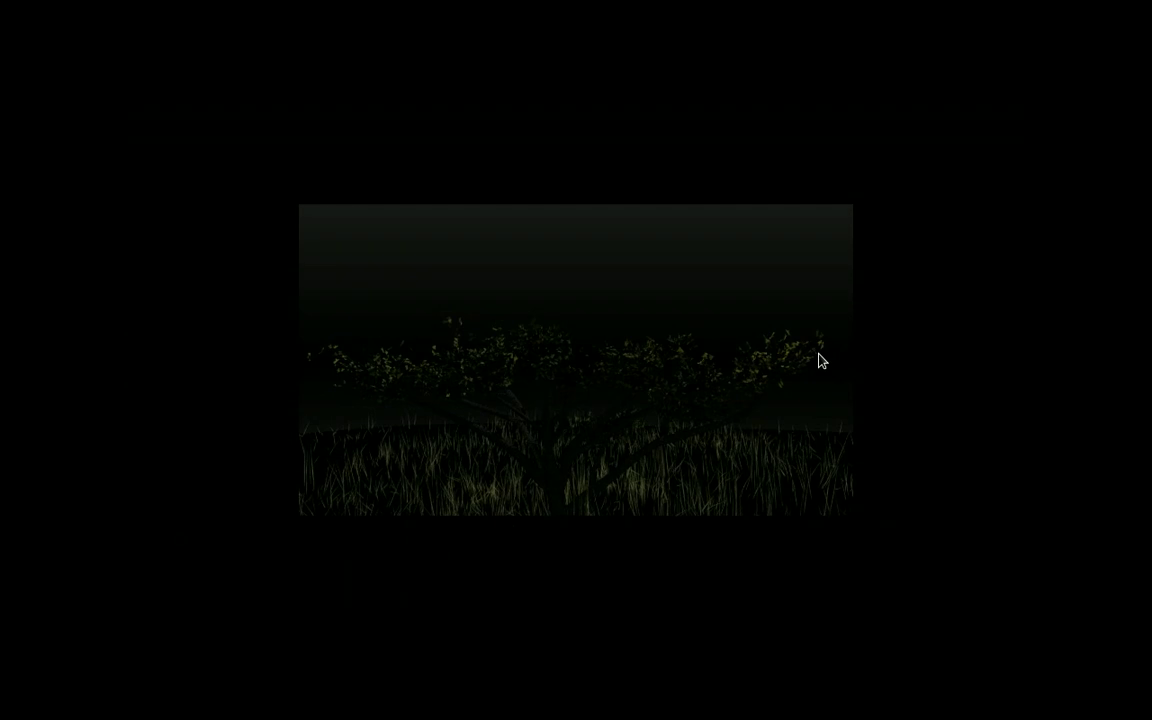
pyautogui.scroll(-1, 576, 360)
pyautogui.press('Escape')
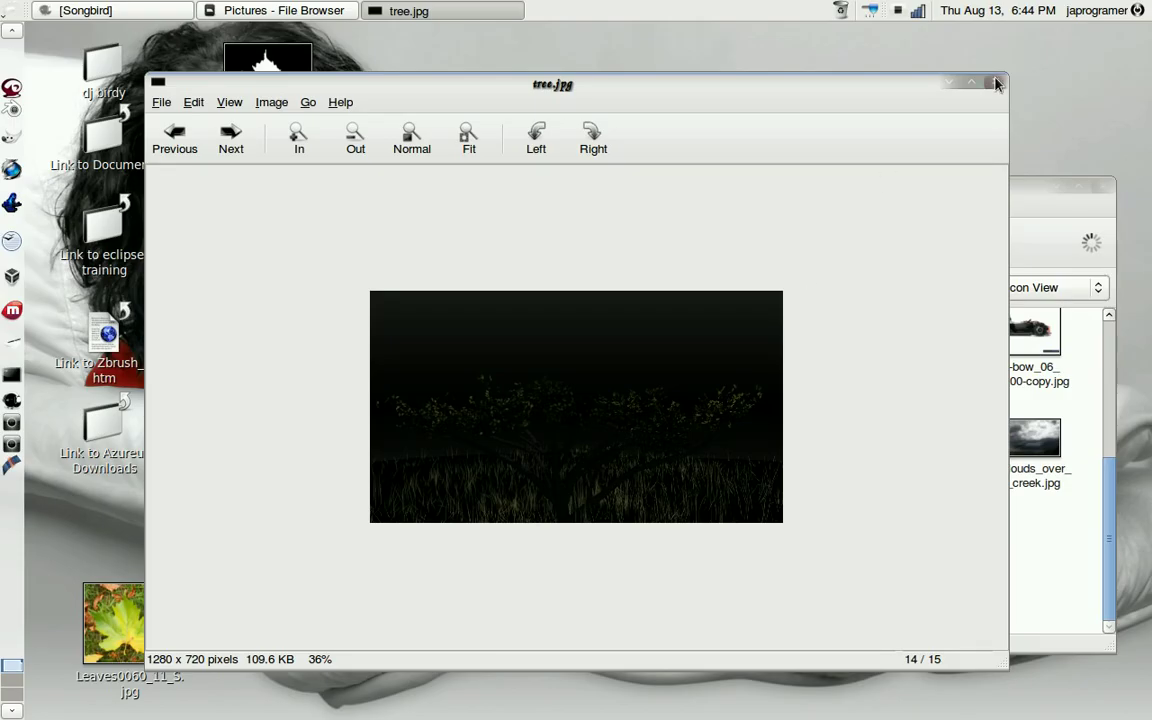
pyautogui.hotkey('ctrl', 'w')
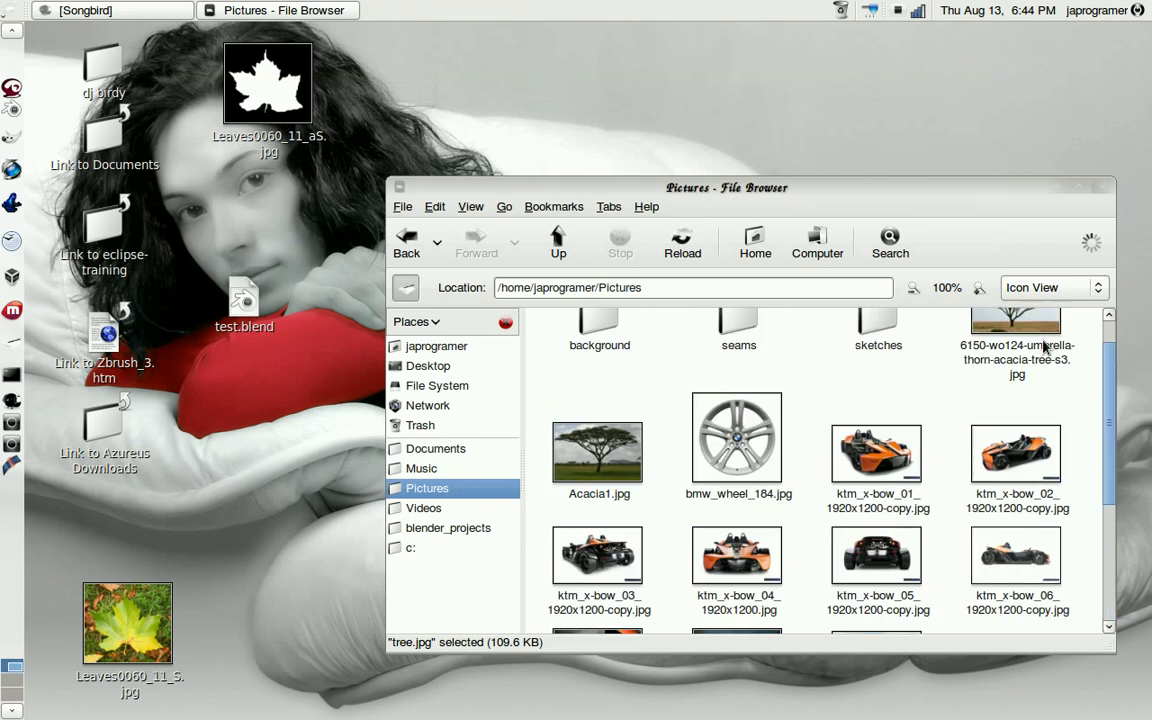